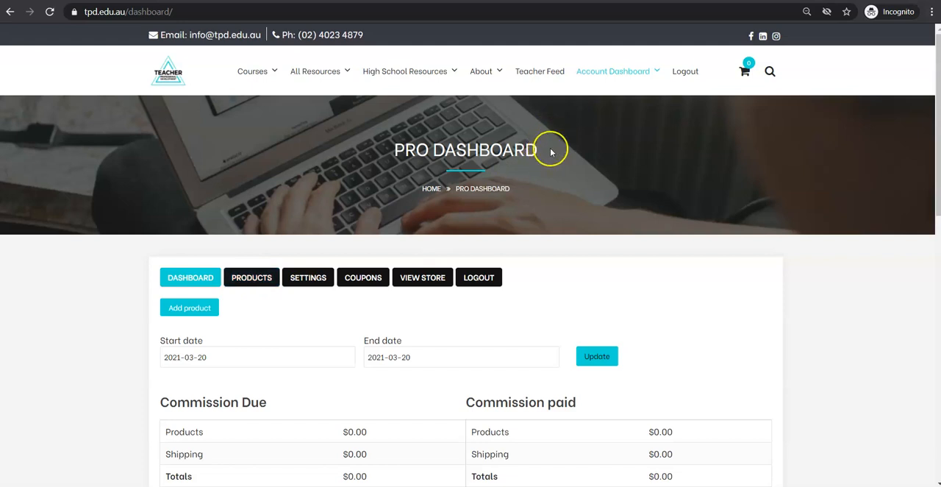
- Start adding a new product to the store and name it "CYP Catch Your Problem Wellbeing Tool"
{"action": "mouse_move", "coordinate": [621, 78]}
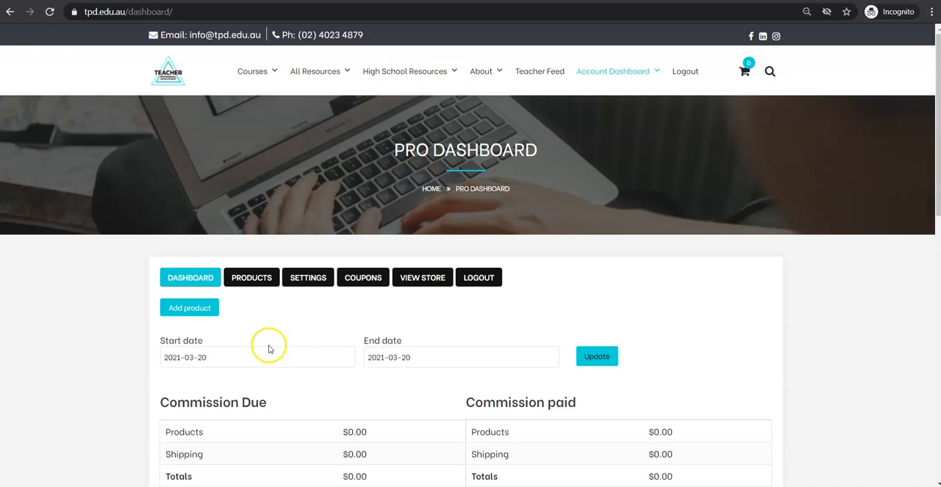
{"action": "left_click", "coordinate": [248, 279]}
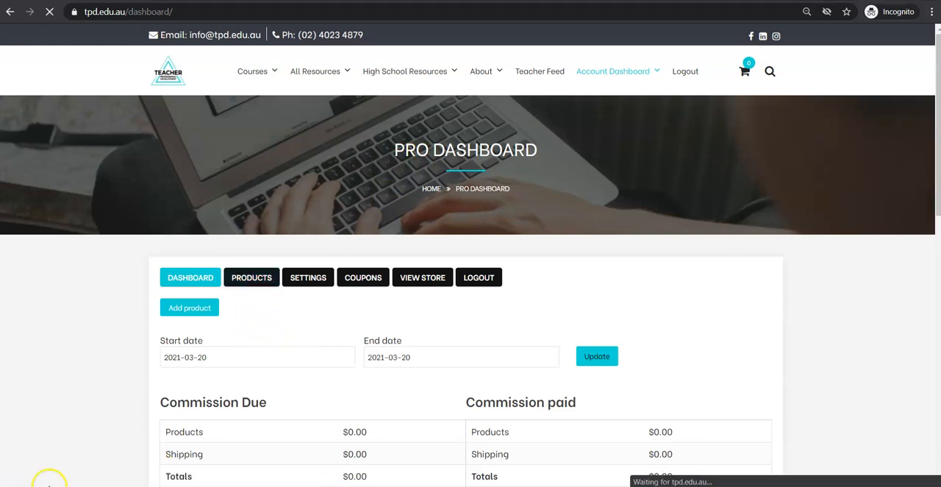
{"action": "left_click", "coordinate": [187, 343]}
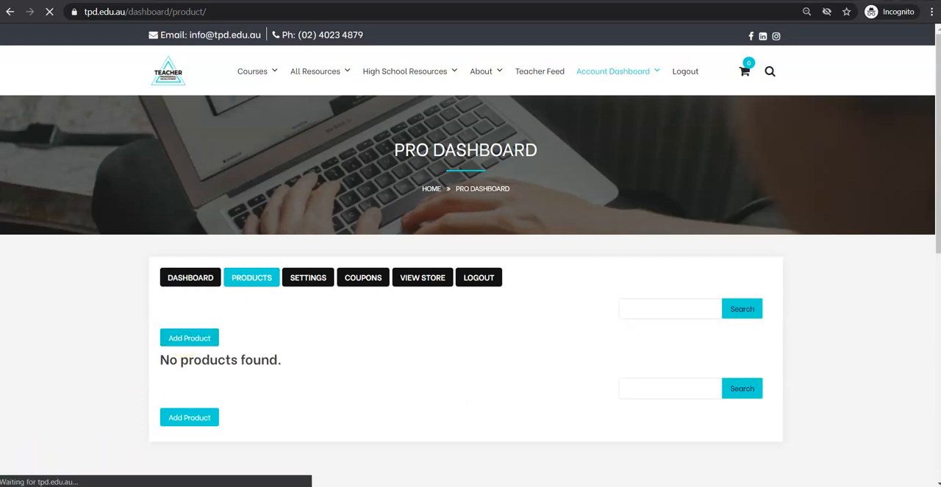
{"action": "left_click", "coordinate": [222, 358]}
{"action": "type", "text": "CYP Catch Your Problem Wellbeing Tool"}
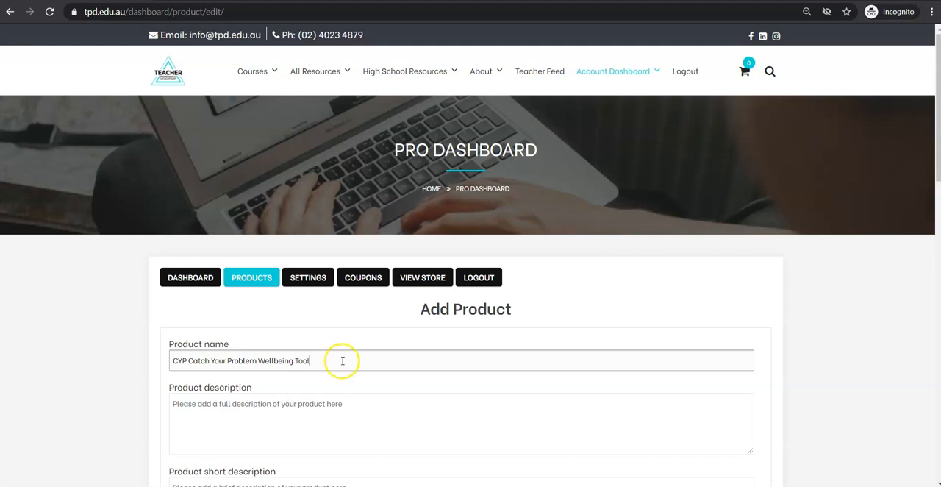
- Fill the product description with the worksheet text selected in the Word document and remove the blank line at its start
{"action": "scroll", "coordinate": [338, 367], "scroll_direction": "down", "scroll_amount": 1}
{"action": "left_click", "coordinate": [257, 351]}
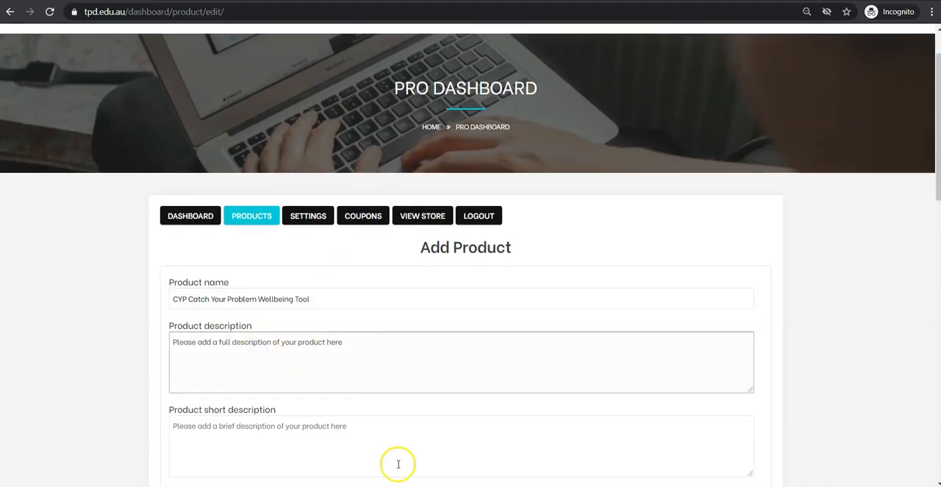
{"action": "key", "text": "alt+Tab"}
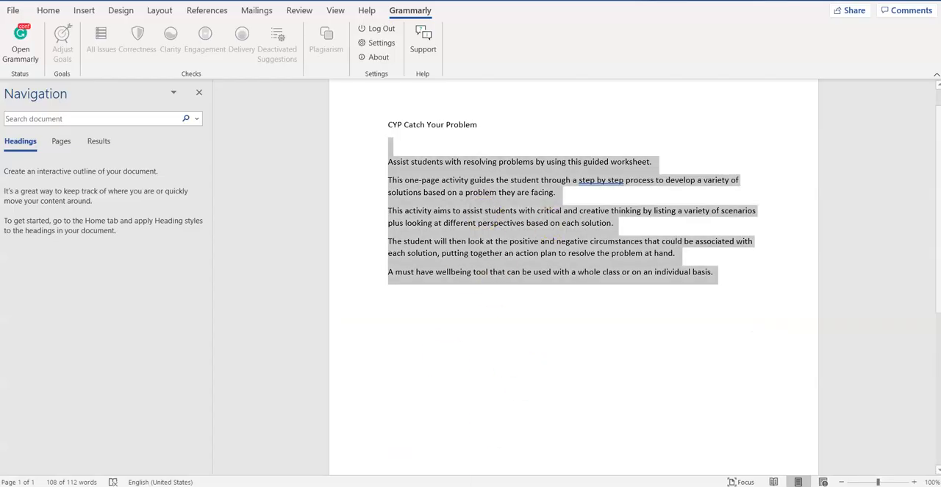
{"action": "left_click", "coordinate": [377, 486]}
{"action": "left_click", "coordinate": [412, 456]}
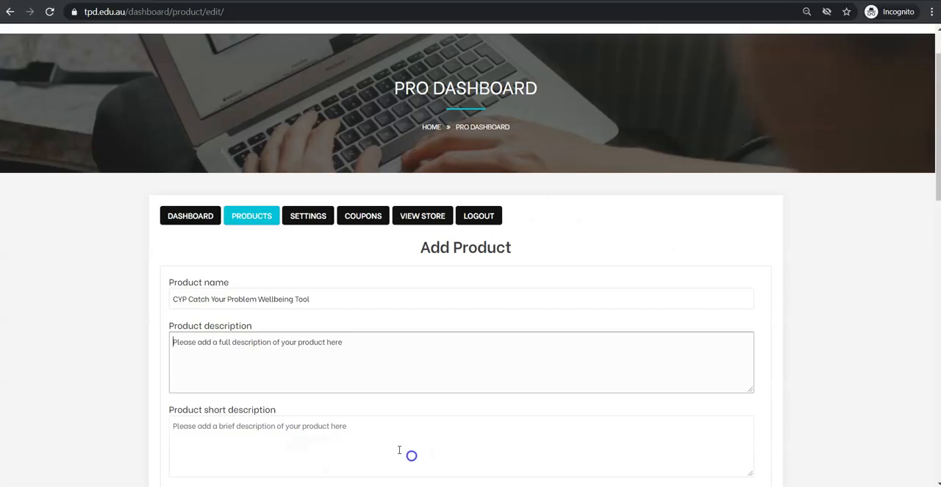
{"action": "left_click", "coordinate": [261, 368]}
{"action": "key", "text": "ctrl+v"}
{"action": "scroll", "coordinate": [262, 370], "scroll_direction": "up", "scroll_amount": 2}
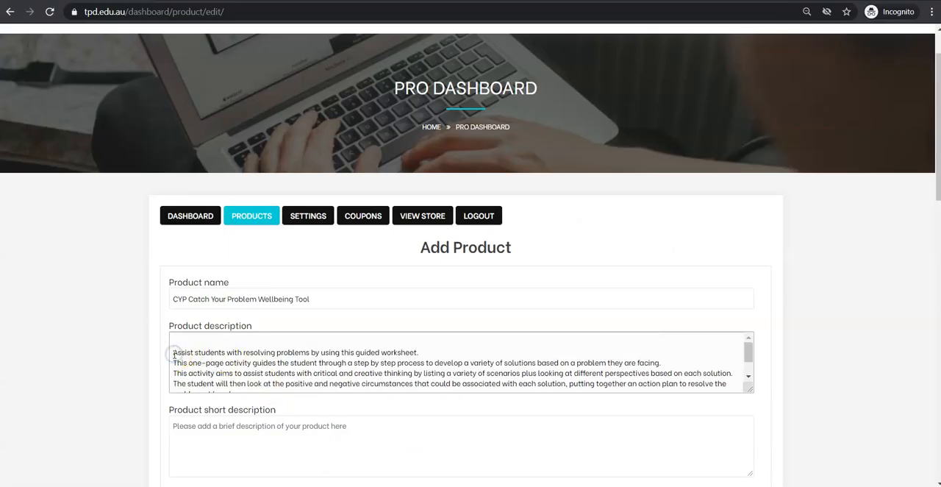
{"action": "left_click", "coordinate": [174, 353]}
{"action": "key", "text": "BackSpace"}
{"action": "scroll", "coordinate": [265, 360], "scroll_direction": "down", "scroll_amount": 2}
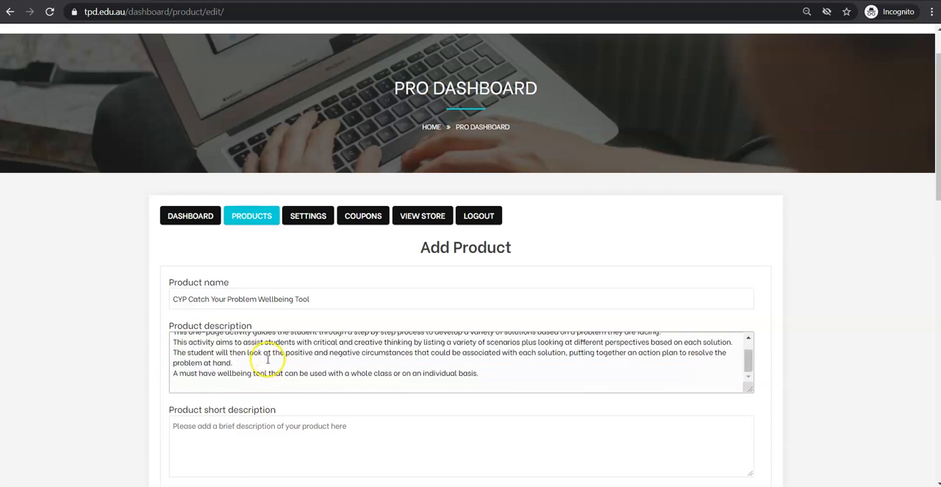
- Assign the product to the Wellbeing, Wellbeing High School and Wellbeing Primary categories
{"action": "scroll", "coordinate": [199, 368], "scroll_direction": "down", "scroll_amount": 1}
{"action": "scroll", "coordinate": [231, 374], "scroll_direction": "down", "scroll_amount": 1}
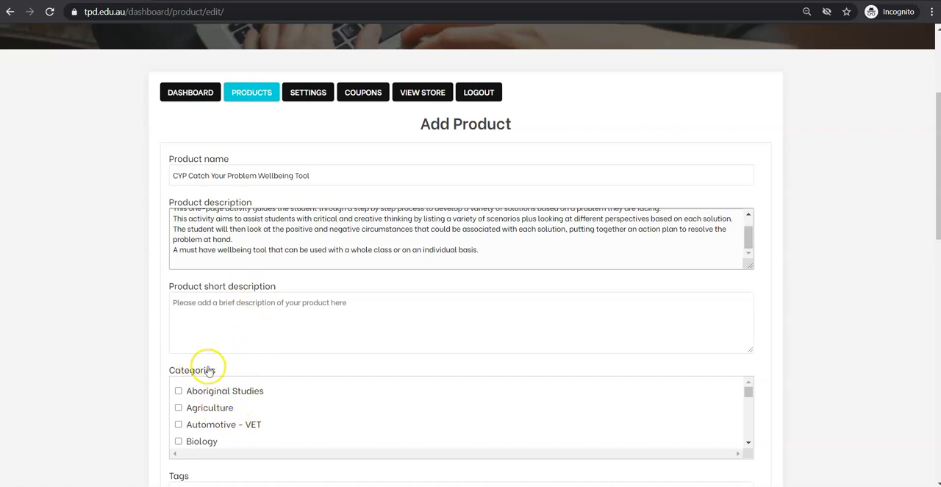
{"action": "scroll", "coordinate": [287, 397], "scroll_direction": "down", "scroll_amount": 1}
{"action": "scroll", "coordinate": [288, 399], "scroll_direction": "down", "scroll_amount": 5}
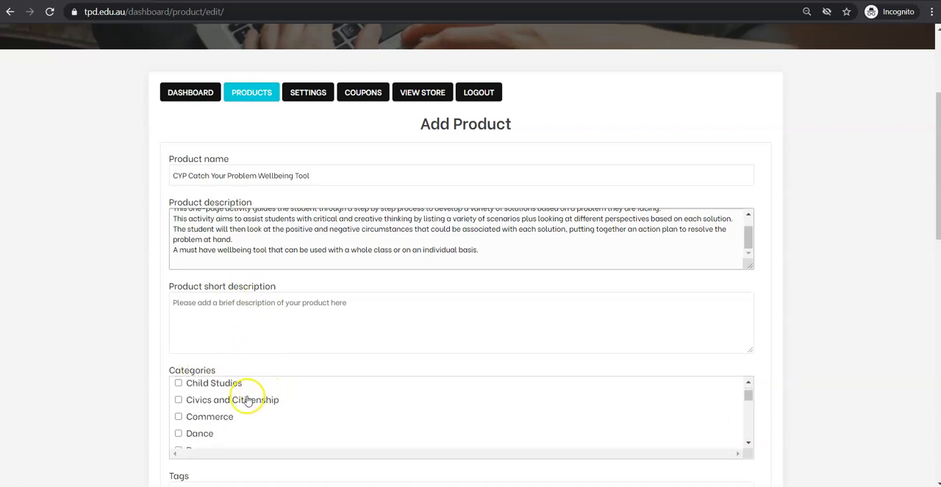
{"action": "scroll", "coordinate": [247, 399], "scroll_direction": "down", "scroll_amount": 10}
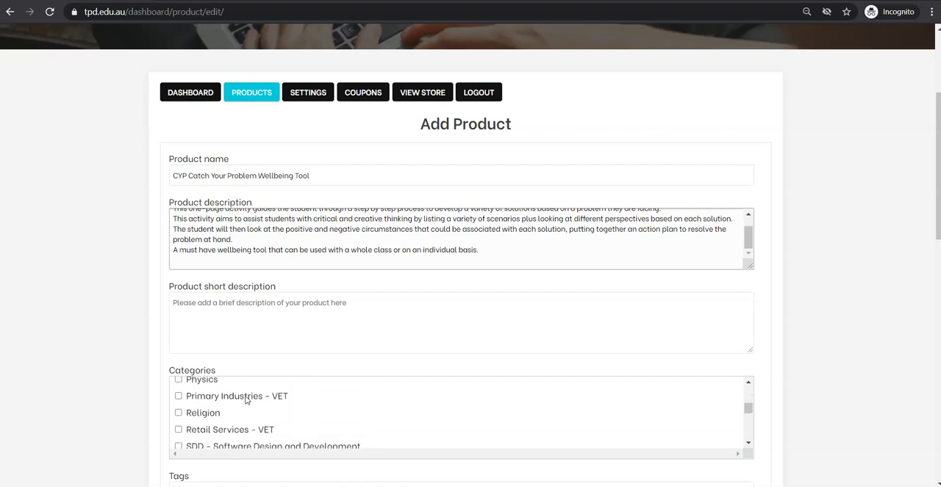
{"action": "scroll", "coordinate": [246, 399], "scroll_direction": "down", "scroll_amount": 10}
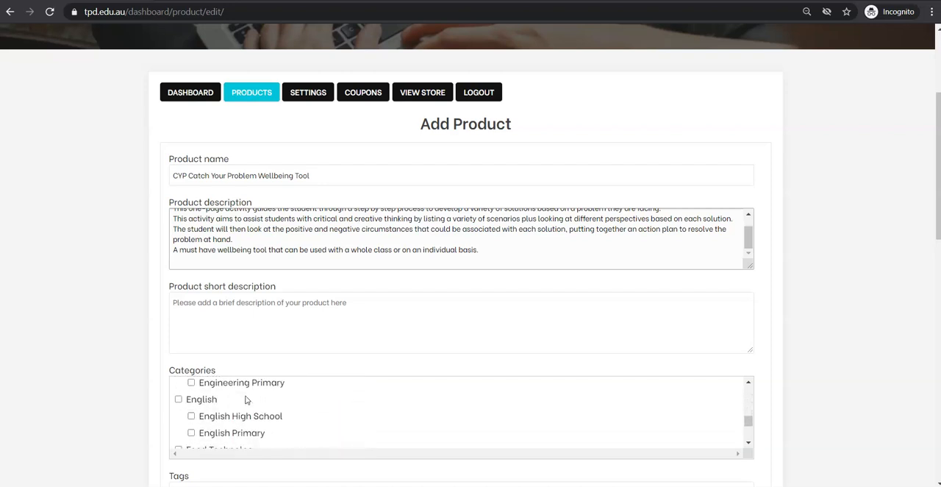
{"action": "scroll", "coordinate": [246, 399], "scroll_direction": "down", "scroll_amount": 8}
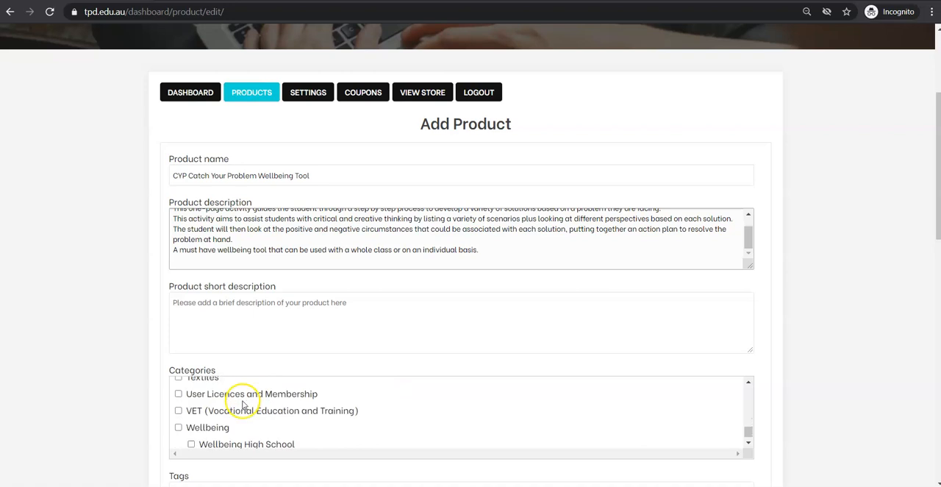
{"action": "left_click", "coordinate": [177, 403]}
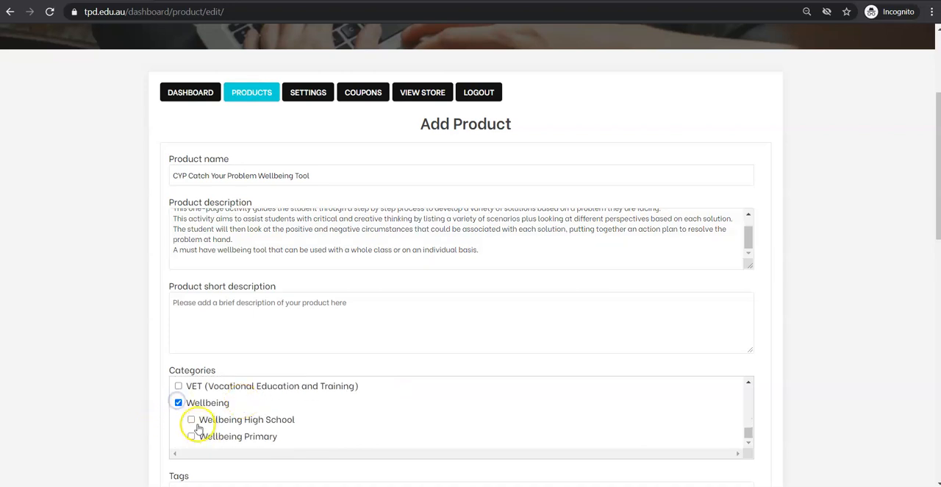
{"action": "left_click", "coordinate": [191, 420]}
- Set CYP-Catch-your-problem-graphic.jpg from the media library as the product's featured image
{"action": "scroll", "coordinate": [143, 378], "scroll_direction": "down", "scroll_amount": 3}
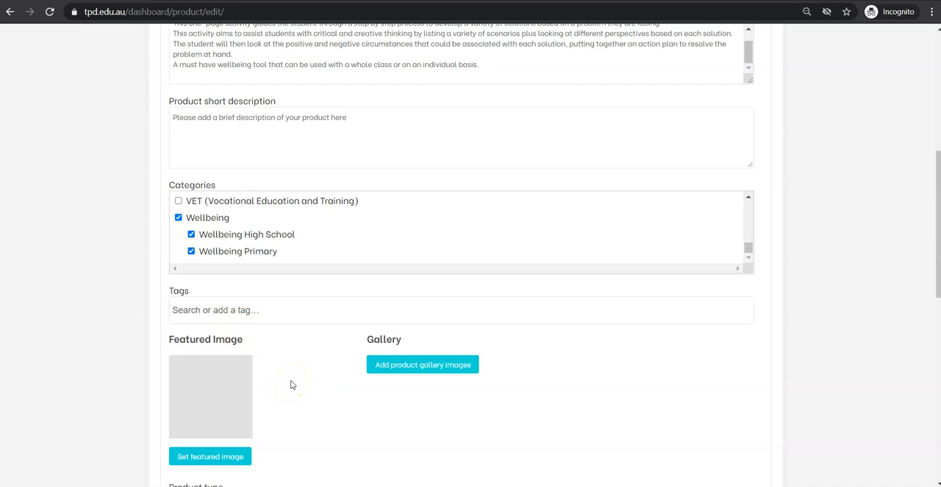
{"action": "left_click", "coordinate": [216, 454]}
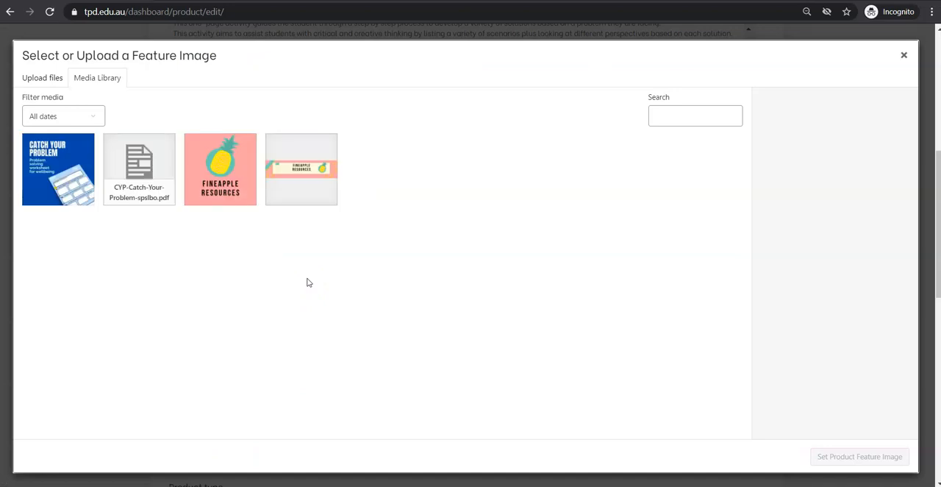
{"action": "left_click", "coordinate": [50, 175]}
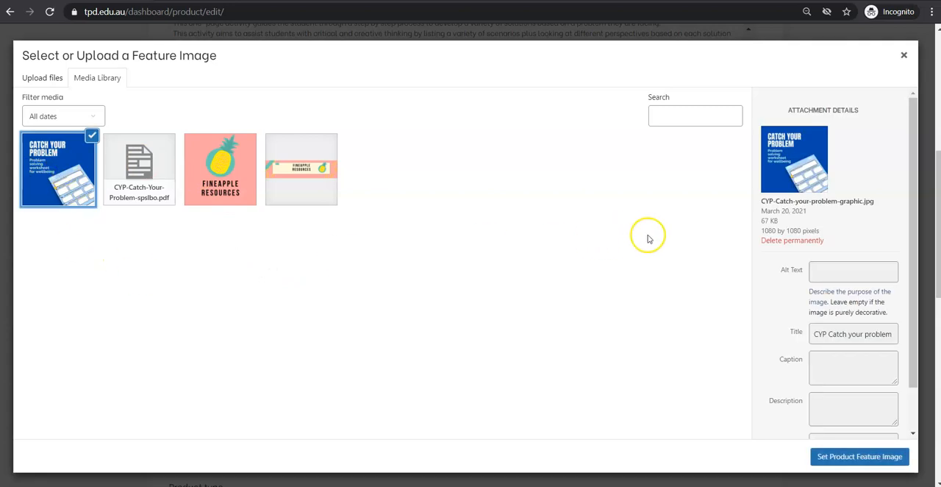
{"action": "left_click", "coordinate": [869, 459]}
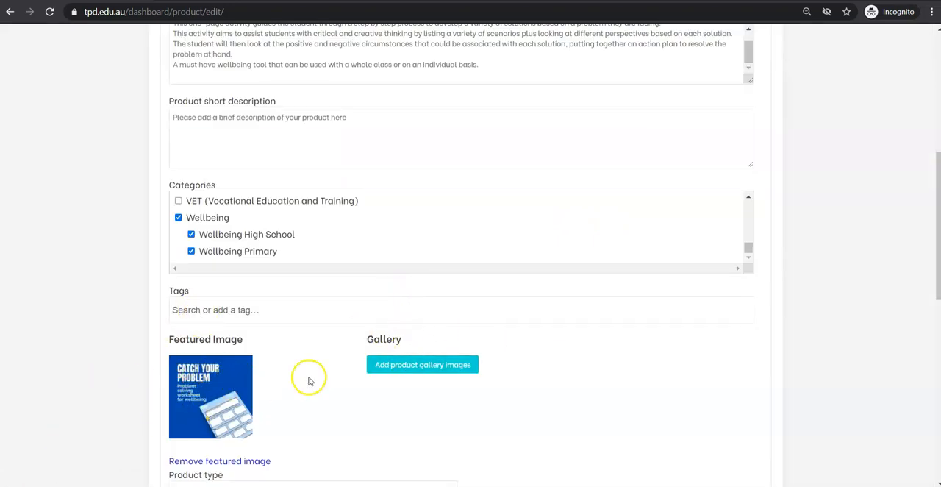
- Set the product's regular price to 4.99 and its sale price to 3.99, without a sale schedule
{"action": "scroll", "coordinate": [309, 375], "scroll_direction": "down", "scroll_amount": 2}
{"action": "scroll", "coordinate": [309, 374], "scroll_direction": "down", "scroll_amount": 1}
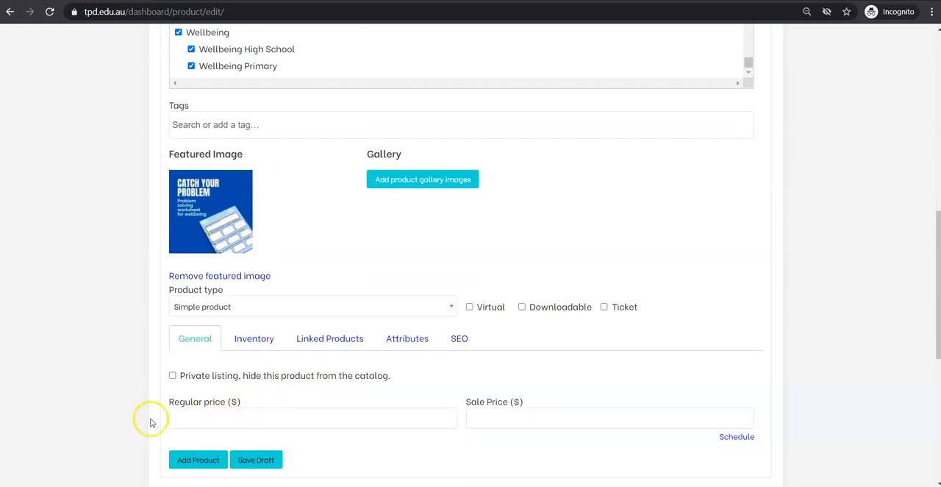
{"action": "left_click", "coordinate": [231, 417]}
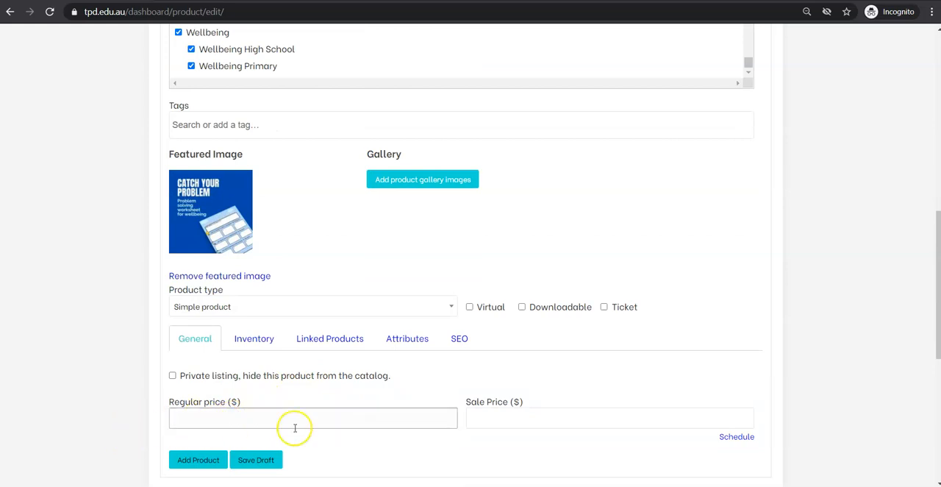
{"action": "left_click", "coordinate": [736, 437]}
{"action": "scroll", "coordinate": [493, 416], "scroll_direction": "down", "scroll_amount": 1}
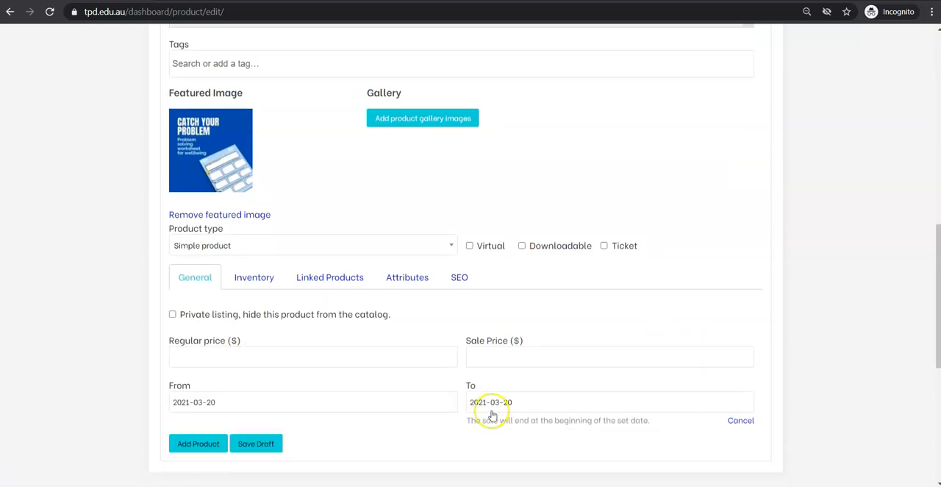
{"action": "left_click", "coordinate": [751, 424]}
{"action": "left_click", "coordinate": [234, 348]}
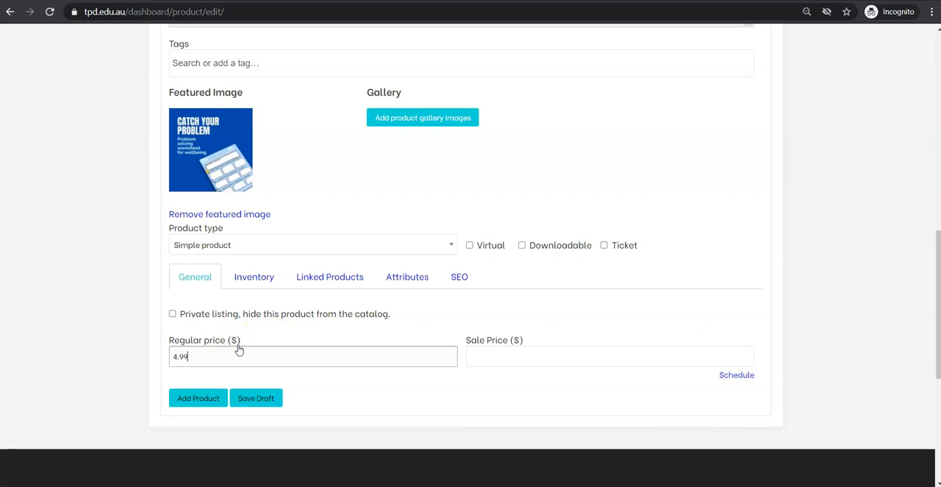
{"action": "left_click", "coordinate": [571, 355]}
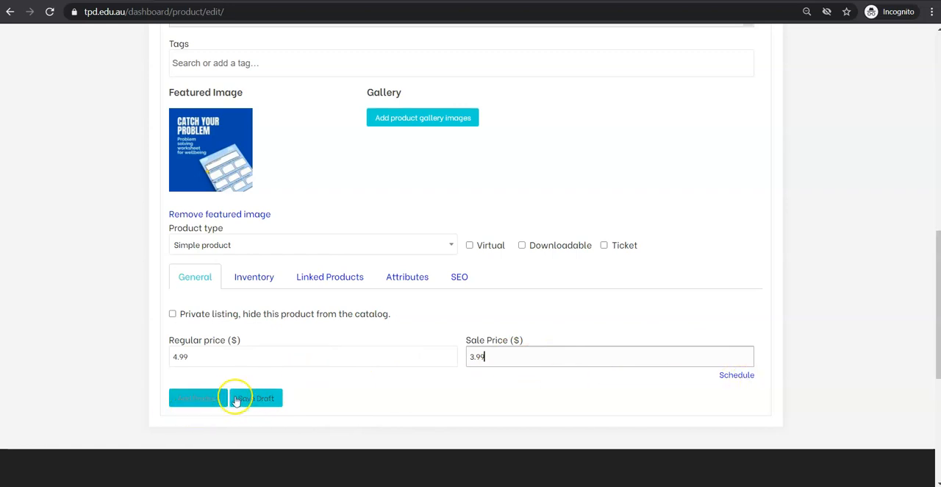
- Check the entered product details and try to save the product as a draft
{"action": "scroll", "coordinate": [213, 402], "scroll_direction": "up", "scroll_amount": 1}
{"action": "scroll", "coordinate": [213, 402], "scroll_direction": "up", "scroll_amount": 5}
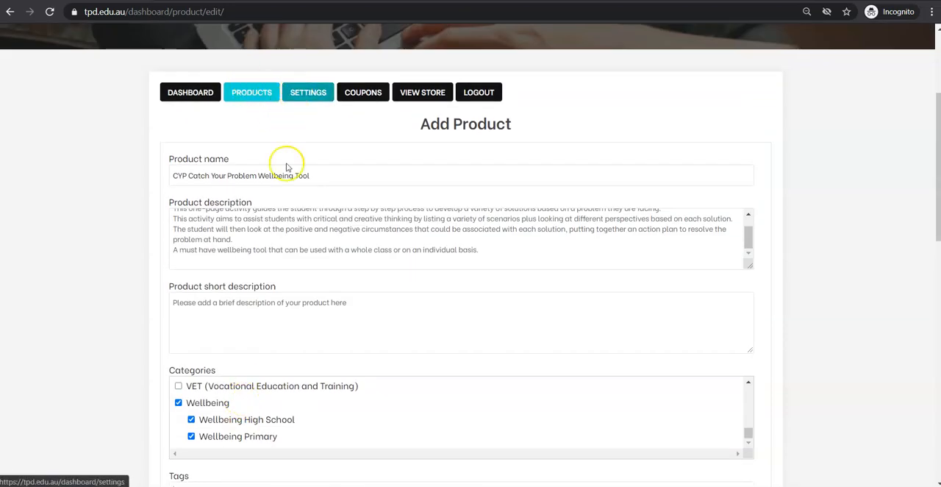
{"action": "scroll", "coordinate": [287, 164], "scroll_direction": "down", "scroll_amount": 7}
{"action": "left_click", "coordinate": [251, 273]}
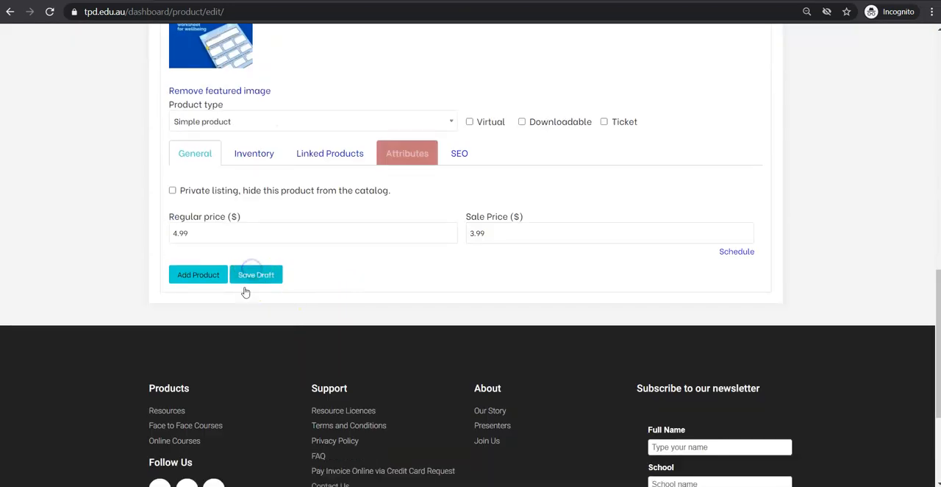
- Add the Curriculum attribute to the product and select all of its state and territory curriculum values
{"action": "scroll", "coordinate": [331, 338], "scroll_direction": "up", "scroll_amount": 6}
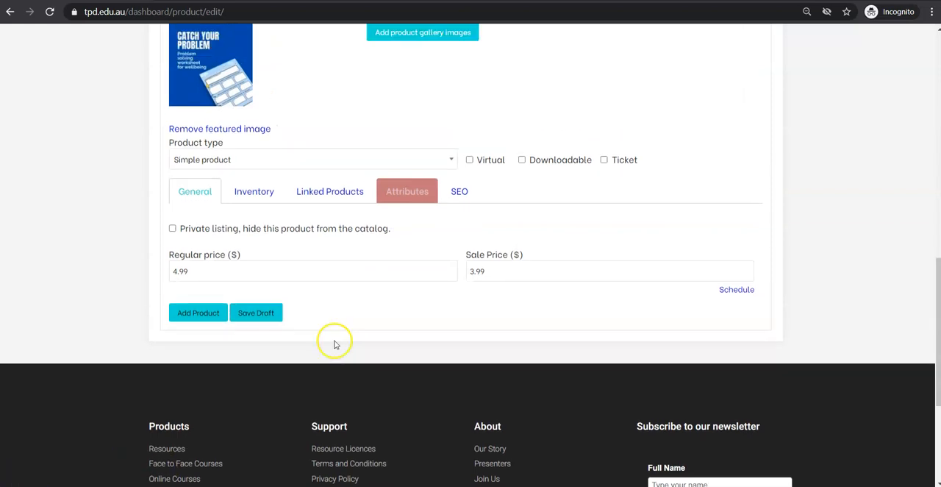
{"action": "scroll", "coordinate": [331, 331], "scroll_direction": "up", "scroll_amount": 2}
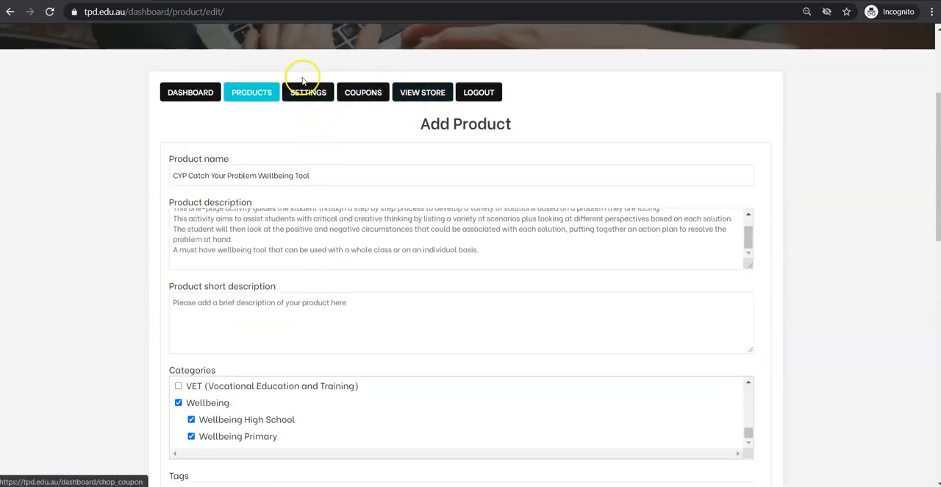
{"action": "scroll", "coordinate": [326, 296], "scroll_direction": "down", "scroll_amount": 3}
{"action": "scroll", "coordinate": [328, 352], "scroll_direction": "down", "scroll_amount": 3}
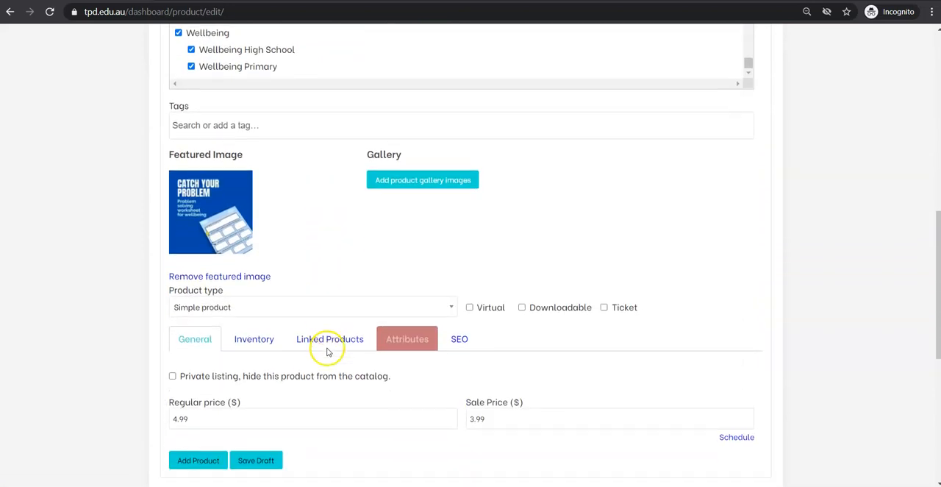
{"action": "left_click", "coordinate": [404, 337]}
{"action": "scroll", "coordinate": [318, 336], "scroll_direction": "down", "scroll_amount": 2}
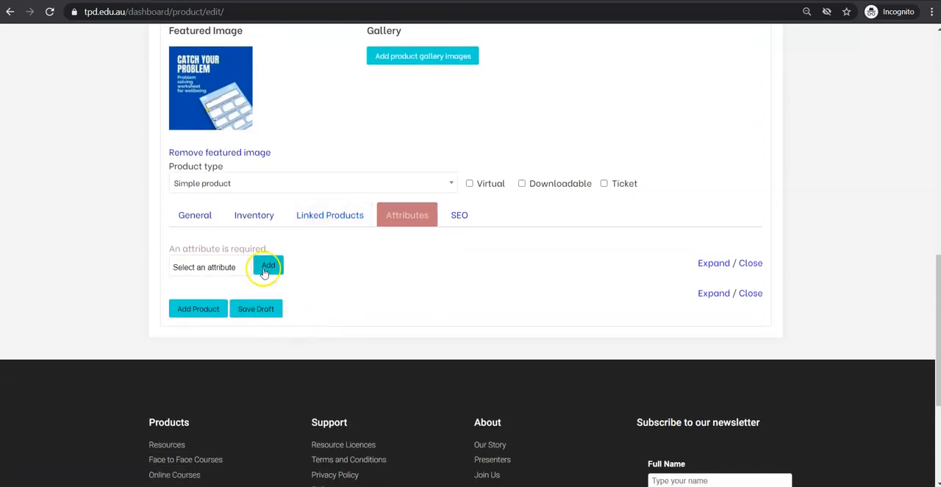
{"action": "left_click", "coordinate": [213, 268]}
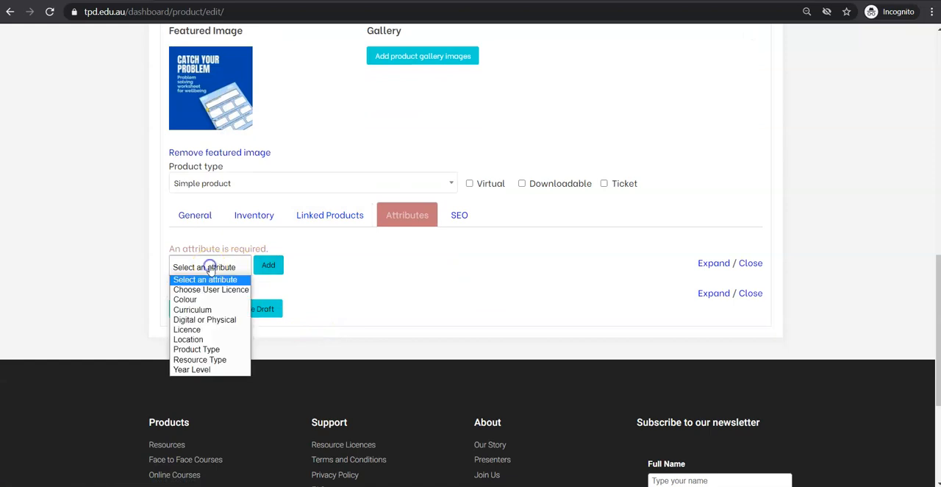
{"action": "left_click", "coordinate": [192, 310]}
{"action": "left_click", "coordinate": [258, 269]}
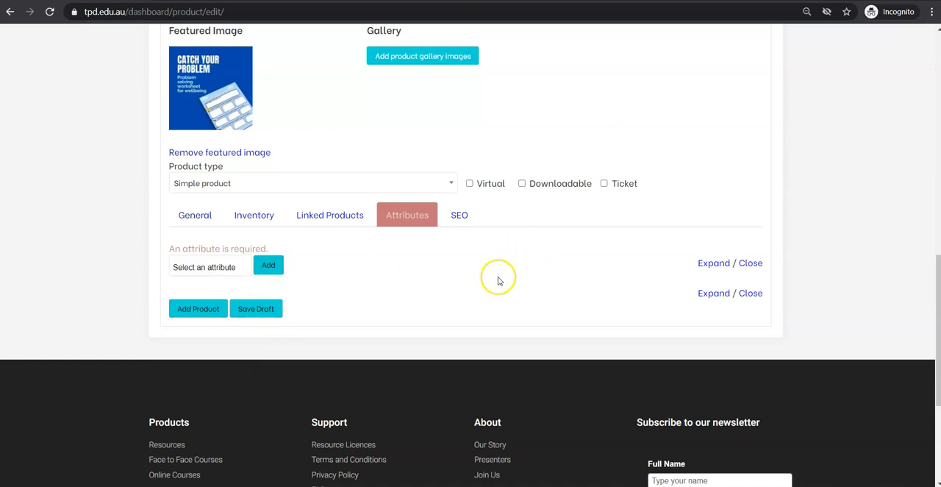
{"action": "scroll", "coordinate": [451, 292], "scroll_direction": "down", "scroll_amount": 2}
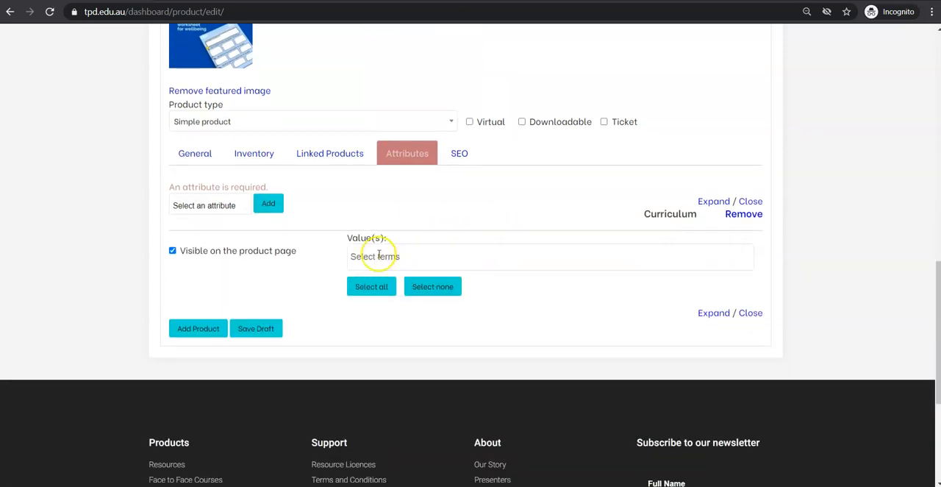
{"action": "left_click", "coordinate": [371, 286]}
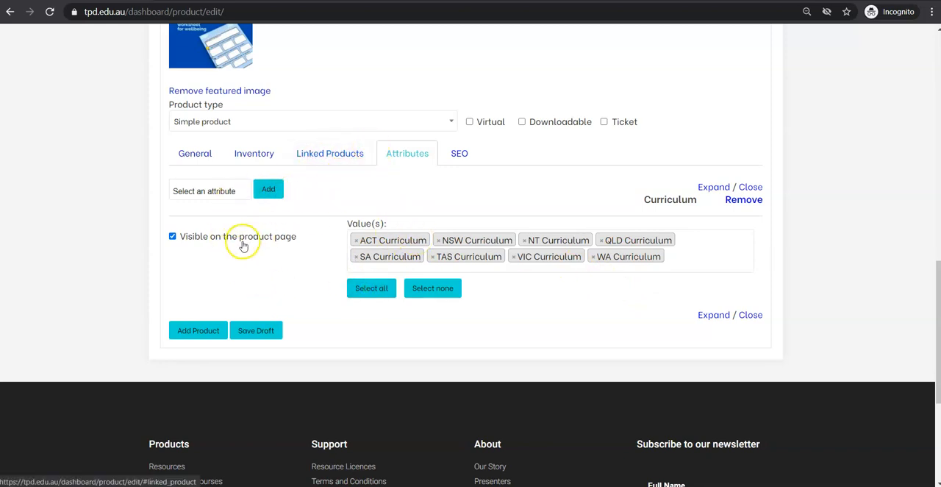
- Add the Digital or Physical attribute to the product with the value Digital Download
{"action": "left_click", "coordinate": [215, 191]}
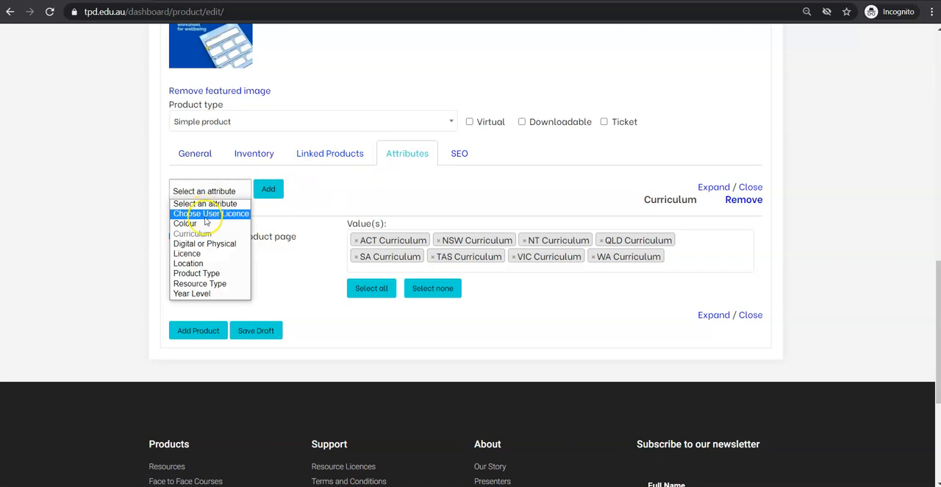
{"action": "left_click", "coordinate": [199, 244]}
{"action": "left_click", "coordinate": [266, 191]}
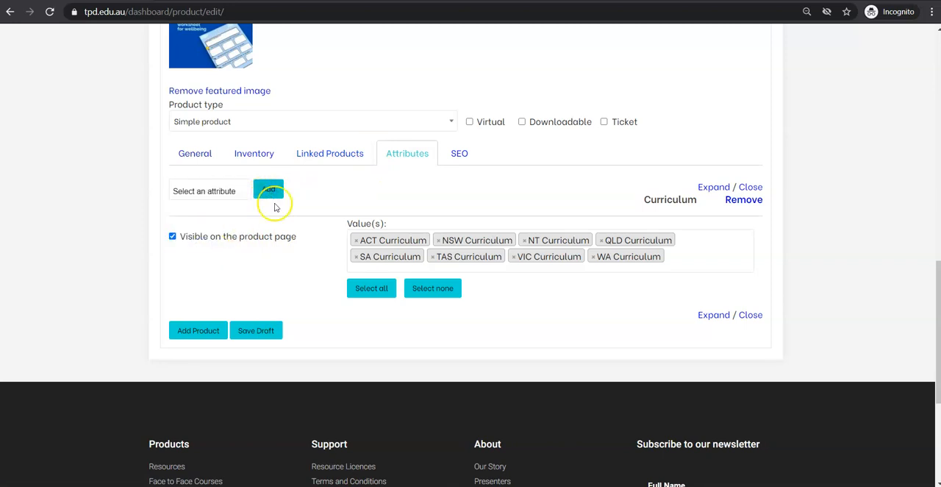
{"action": "left_click", "coordinate": [376, 356]}
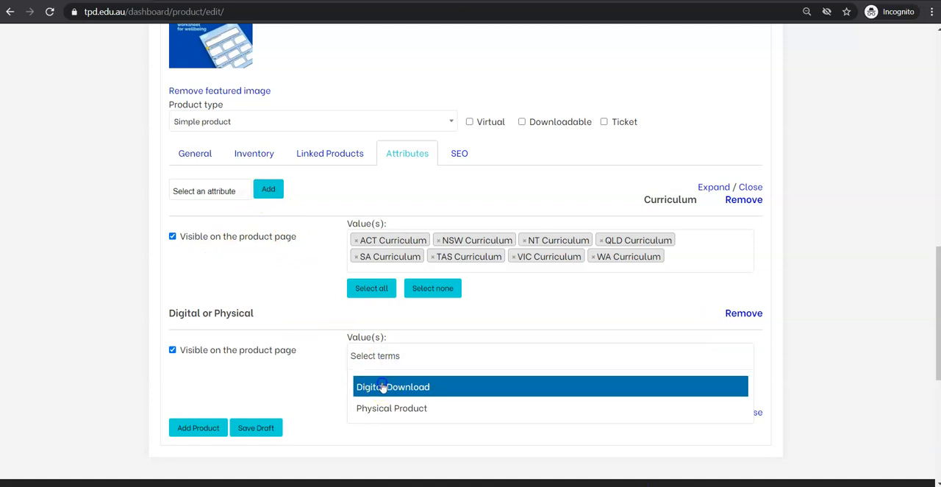
{"action": "left_click", "coordinate": [382, 387]}
- Add the Product Type attribute to the product with the value Resources
{"action": "left_click", "coordinate": [226, 191]}
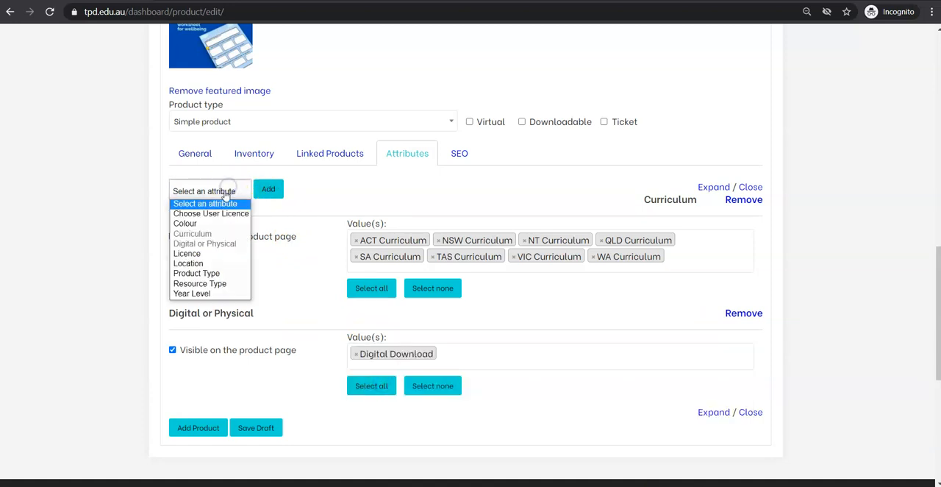
{"action": "left_click", "coordinate": [213, 273]}
{"action": "left_click", "coordinate": [265, 190]}
{"action": "scroll", "coordinate": [262, 198], "scroll_direction": "down", "scroll_amount": 2}
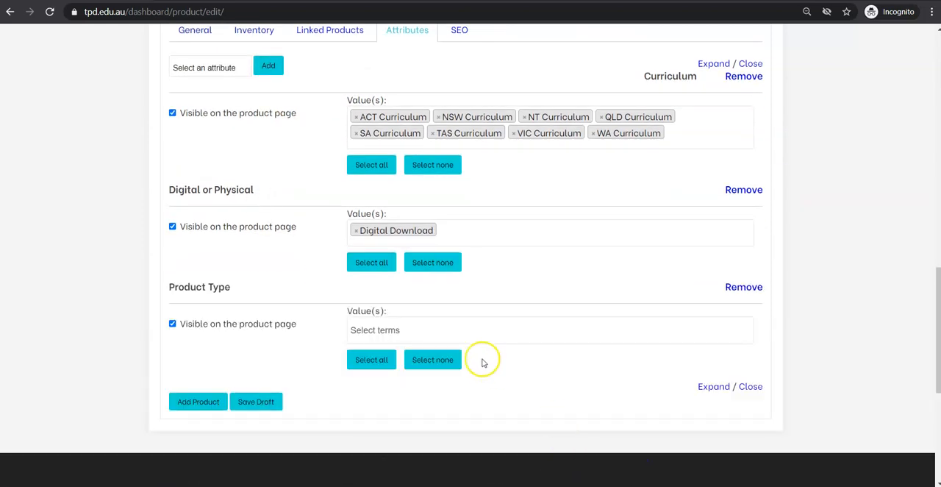
{"action": "left_click", "coordinate": [449, 323]}
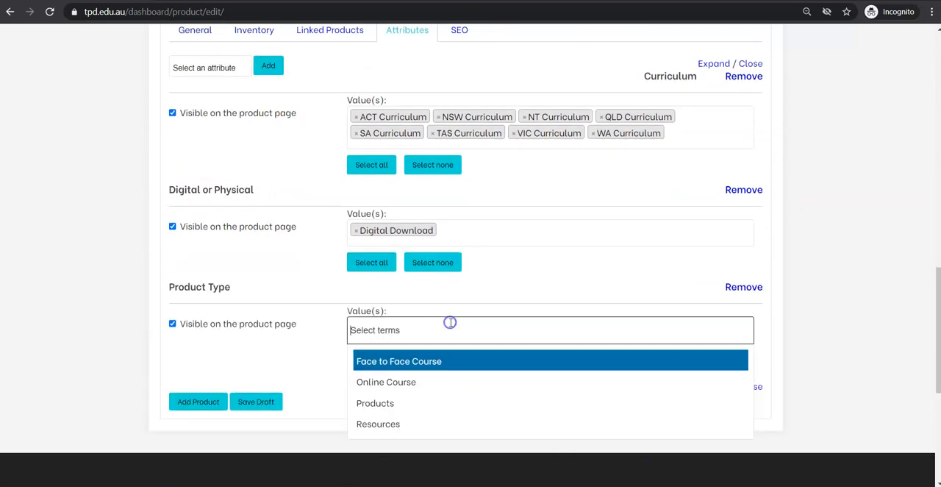
{"action": "left_click", "coordinate": [388, 425]}
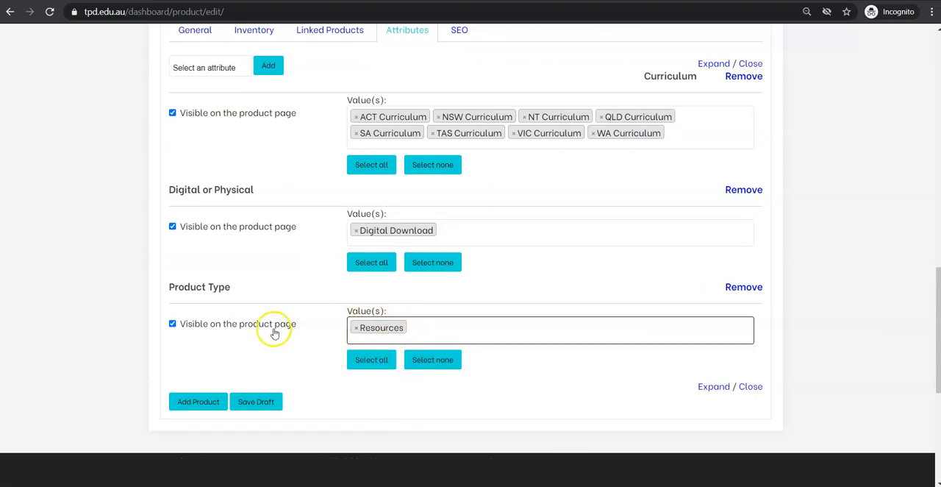
- Add the Resource Type attribute to the product's attributes
{"action": "scroll", "coordinate": [273, 330], "scroll_direction": "up", "scroll_amount": 1}
{"action": "left_click", "coordinate": [215, 128]}
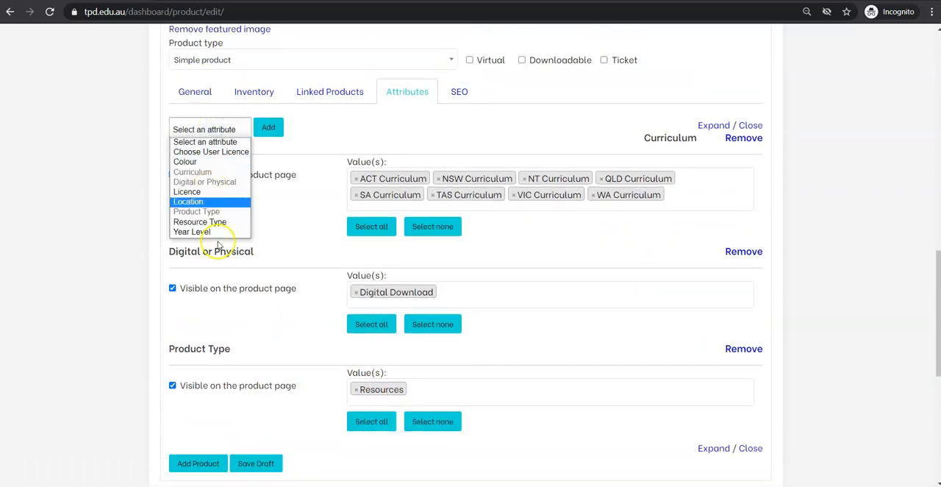
{"action": "left_click", "coordinate": [213, 221]}
{"action": "left_click", "coordinate": [270, 129]}
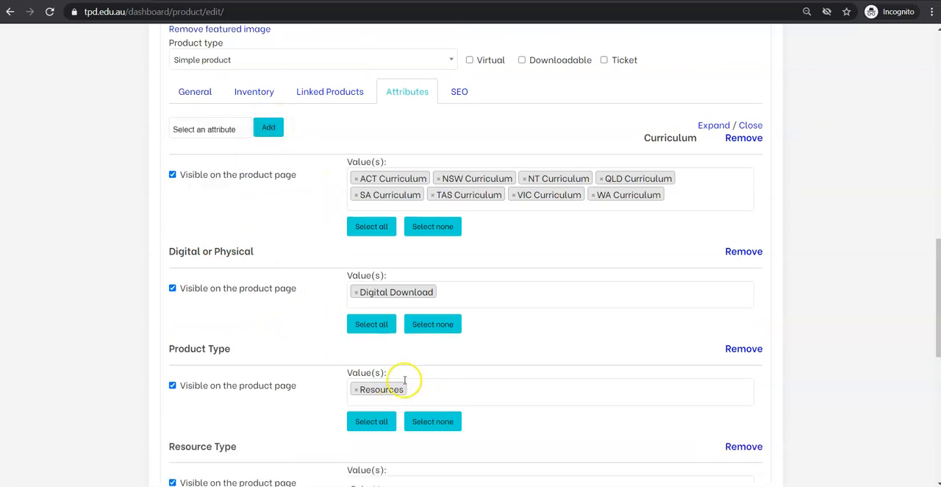
{"action": "scroll", "coordinate": [259, 298], "scroll_direction": "down", "scroll_amount": 2}
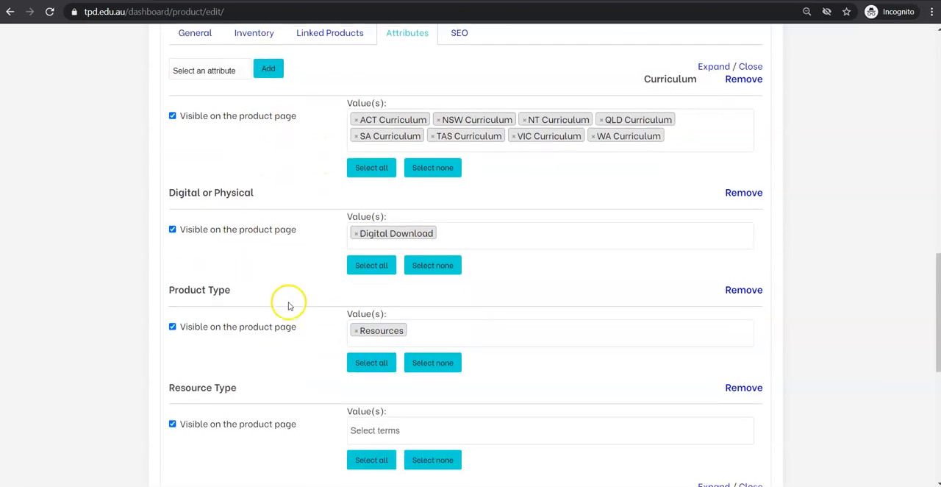
- Look through the available Resource Type values and assign Printables to the product
{"action": "left_click", "coordinate": [365, 364]}
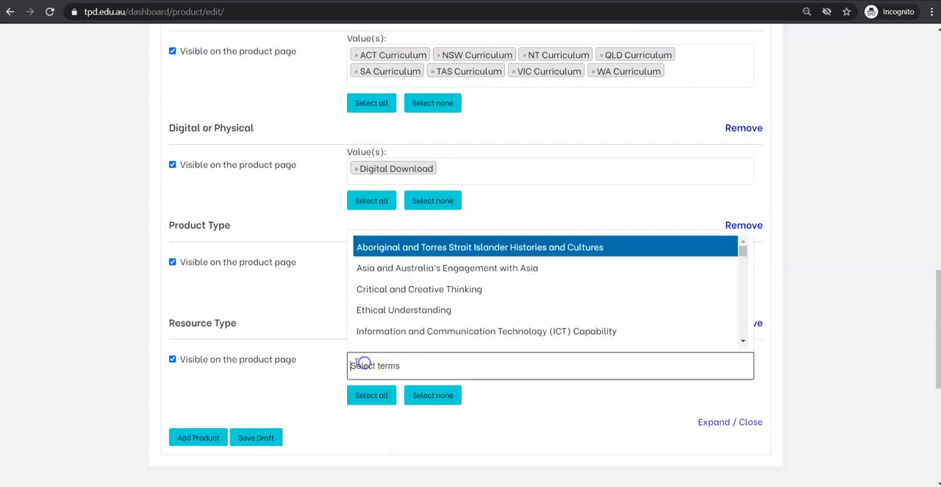
{"action": "left_click", "coordinate": [300, 391]}
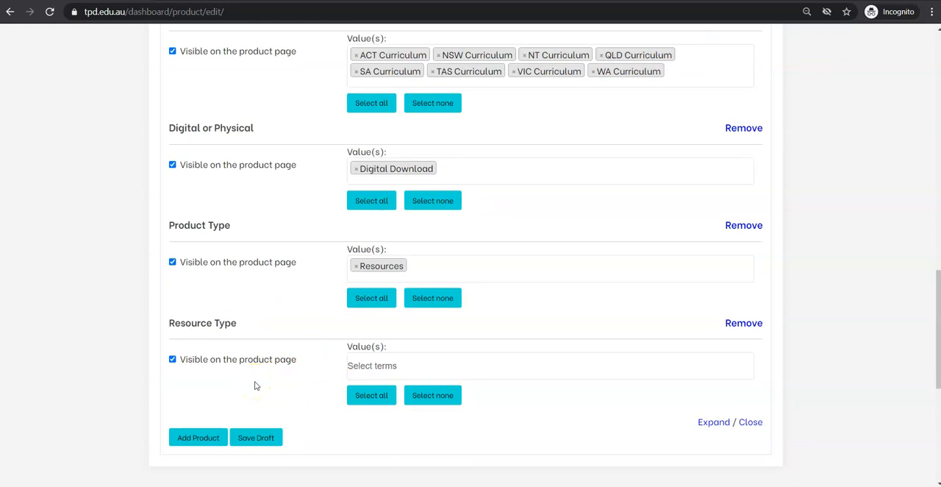
{"action": "left_click", "coordinate": [385, 364]}
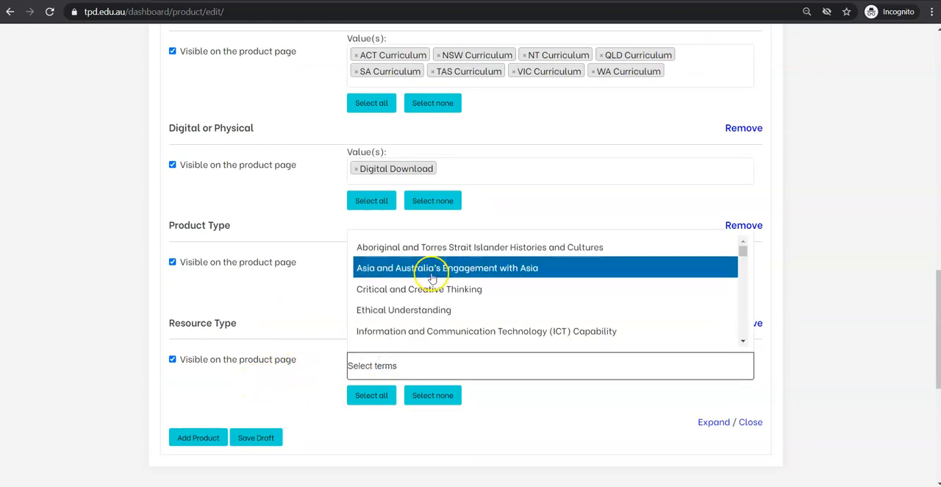
{"action": "scroll", "coordinate": [432, 278], "scroll_direction": "down", "scroll_amount": 5}
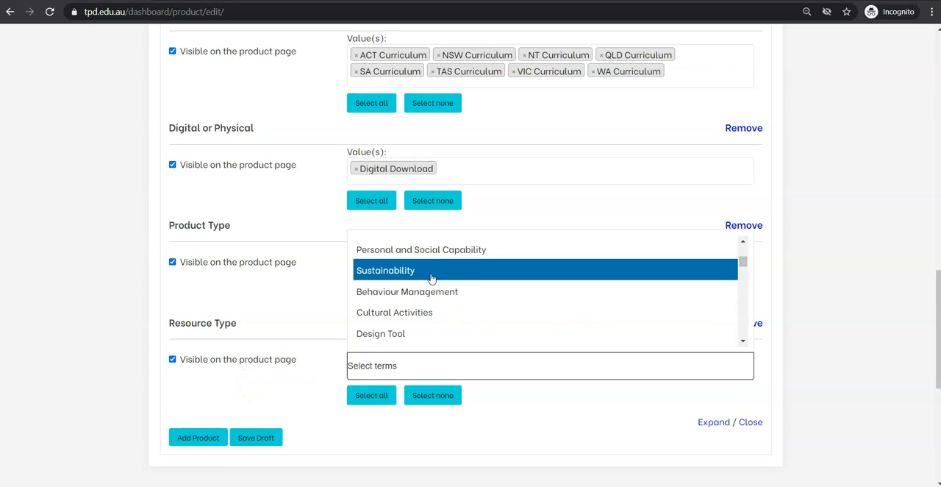
{"action": "scroll", "coordinate": [431, 278], "scroll_direction": "down", "scroll_amount": 3}
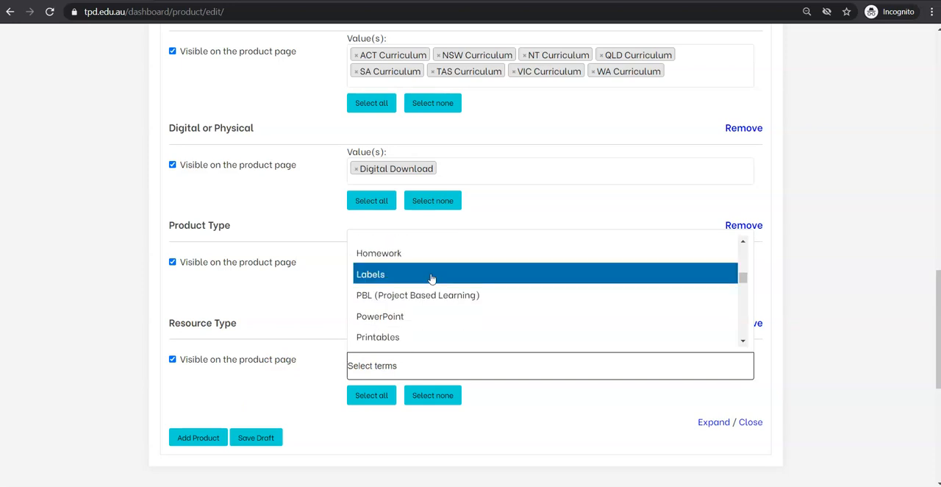
{"action": "scroll", "coordinate": [416, 324], "scroll_direction": "down", "scroll_amount": 2}
{"action": "scroll", "coordinate": [399, 273], "scroll_direction": "down", "scroll_amount": 2}
{"action": "scroll", "coordinate": [392, 294], "scroll_direction": "down", "scroll_amount": 3}
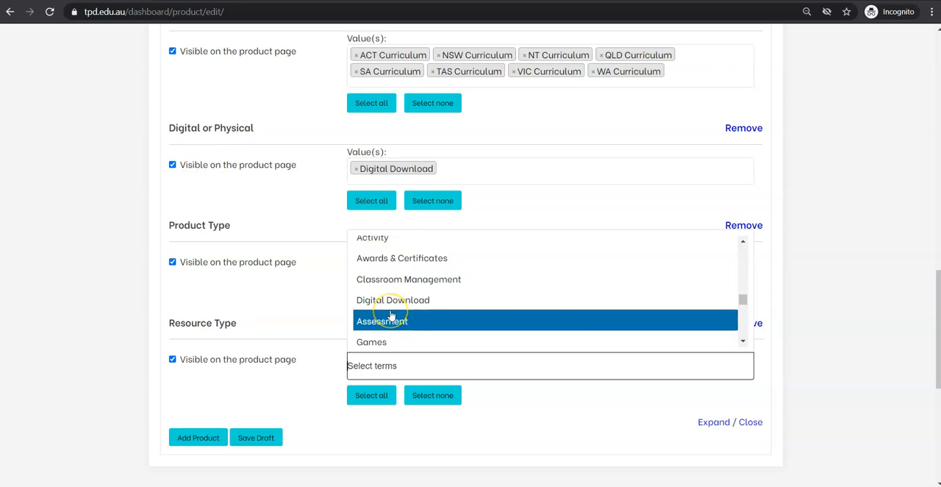
{"action": "scroll", "coordinate": [394, 315], "scroll_direction": "up", "scroll_amount": 1}
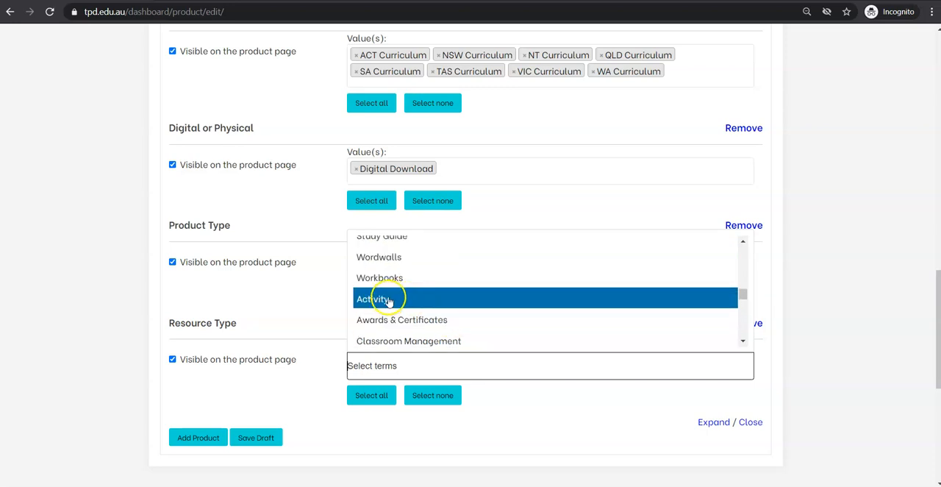
{"action": "scroll", "coordinate": [400, 309], "scroll_direction": "up", "scroll_amount": 3}
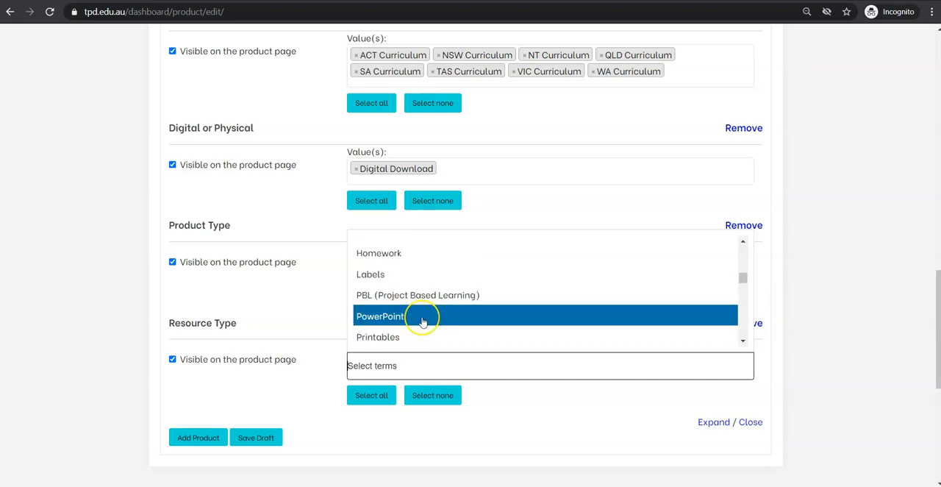
{"action": "scroll", "coordinate": [423, 321], "scroll_direction": "up", "scroll_amount": 2}
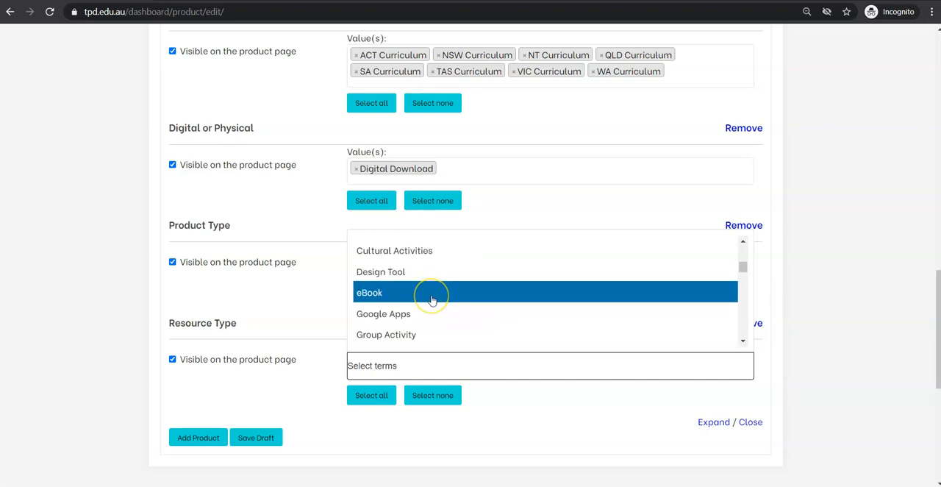
{"action": "scroll", "coordinate": [432, 300], "scroll_direction": "up", "scroll_amount": 4}
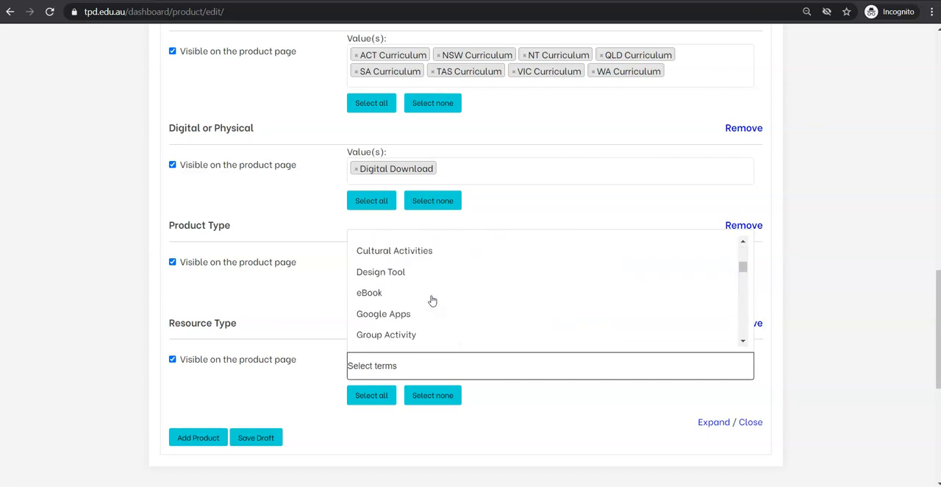
{"action": "scroll", "coordinate": [432, 301], "scroll_direction": "down", "scroll_amount": 2}
{"action": "scroll", "coordinate": [432, 301], "scroll_direction": "up", "scroll_amount": 2}
{"action": "scroll", "coordinate": [419, 304], "scroll_direction": "up", "scroll_amount": 2}
{"action": "scroll", "coordinate": [419, 304], "scroll_direction": "down", "scroll_amount": 2}
{"action": "scroll", "coordinate": [419, 303], "scroll_direction": "down", "scroll_amount": 5}
{"action": "scroll", "coordinate": [419, 303], "scroll_direction": "down", "scroll_amount": 10}
{"action": "left_click", "coordinate": [393, 273]}
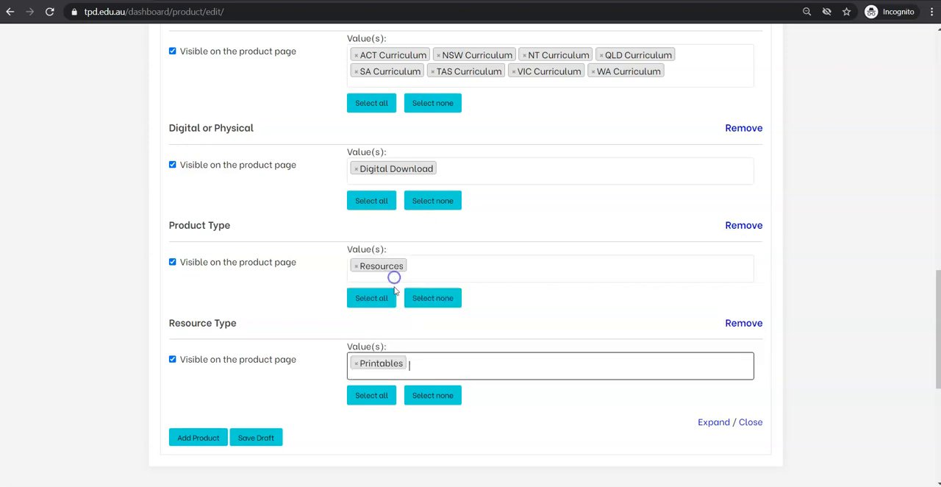
- Find Activity among the Resource Type values and add it as a second value
{"action": "left_click", "coordinate": [427, 365]}
{"action": "type", "text": "a"}
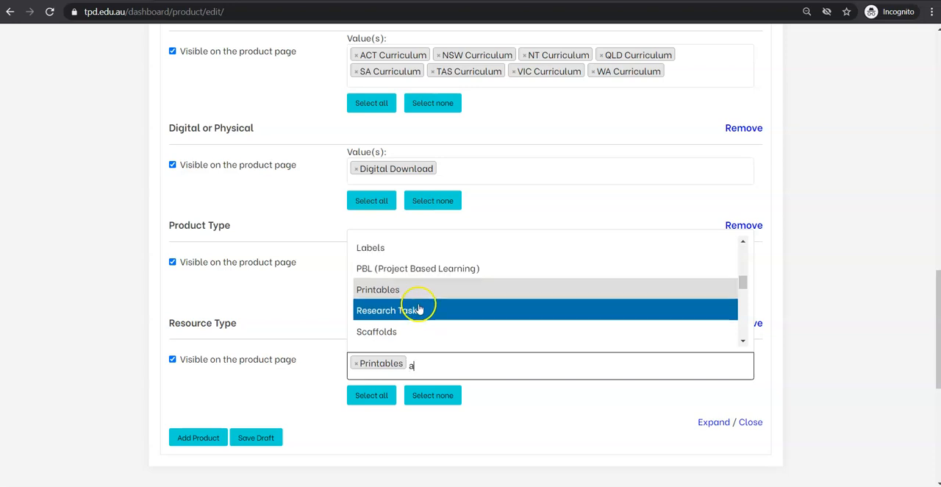
{"action": "type", "text": "ct"}
{"action": "left_click", "coordinate": [407, 315]}
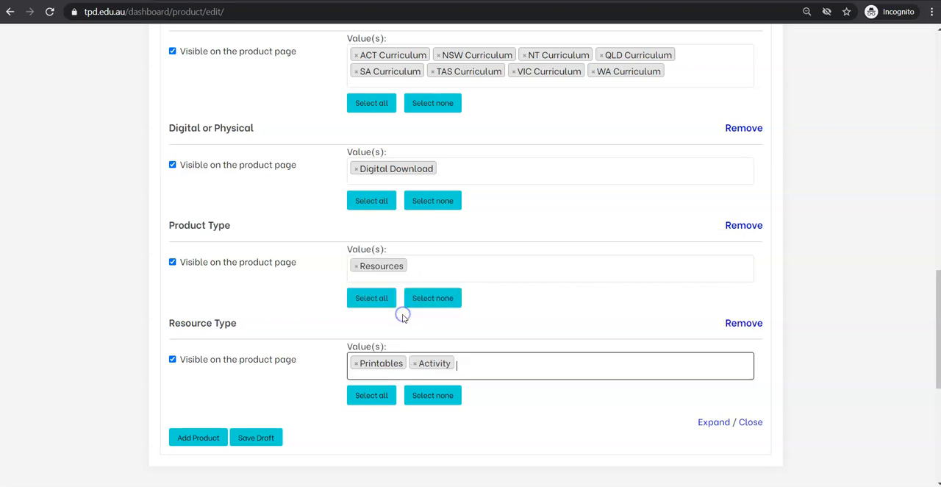
- Save the product as a draft and reopen CYP Catch Your Problem Wellbeing Tool from the product list for editing
{"action": "left_click", "coordinate": [258, 438]}
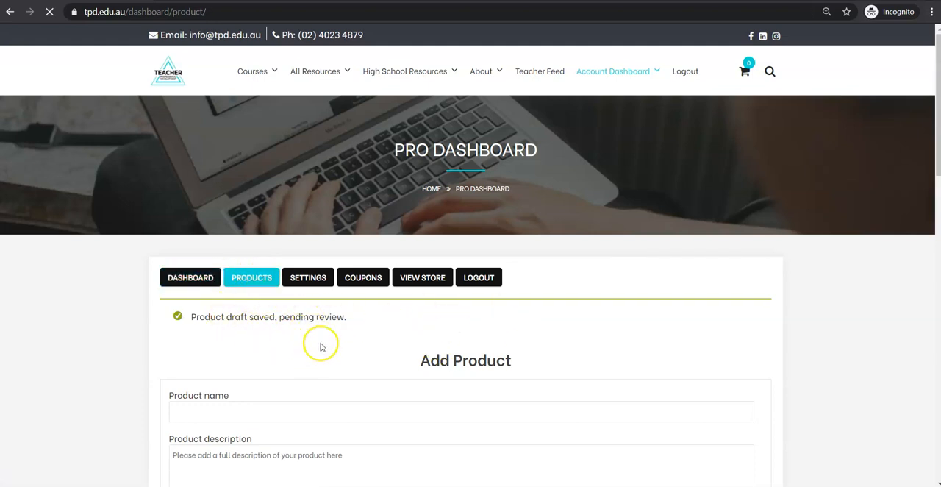
{"action": "scroll", "coordinate": [338, 309], "scroll_direction": "down", "scroll_amount": 2}
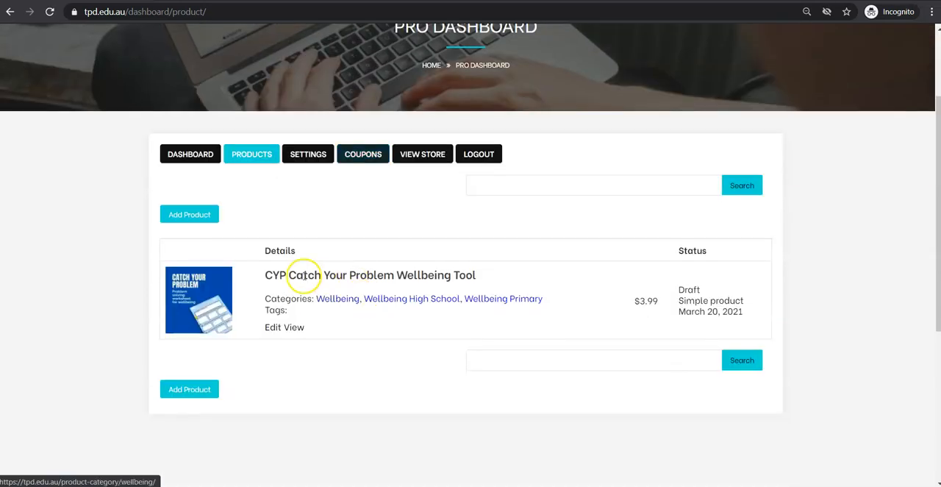
{"action": "left_click", "coordinate": [272, 326]}
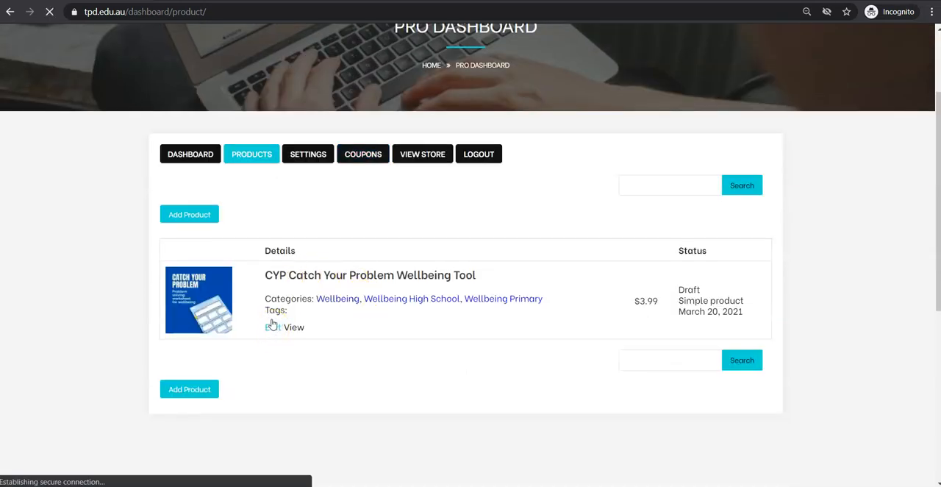
{"action": "left_click", "coordinate": [272, 325]}
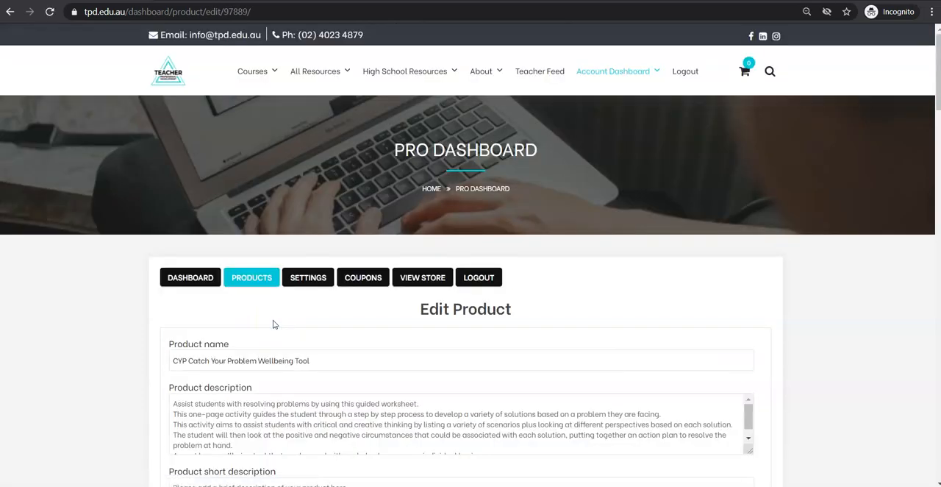
- Mark the simple product as both Virtual and Downloadable
{"action": "scroll", "coordinate": [300, 289], "scroll_direction": "down", "scroll_amount": 5}
{"action": "scroll", "coordinate": [303, 290], "scroll_direction": "down", "scroll_amount": 3}
{"action": "left_click", "coordinate": [470, 308]}
{"action": "left_click", "coordinate": [522, 307]}
{"action": "scroll", "coordinate": [4, 233], "scroll_direction": "down", "scroll_amount": 2}
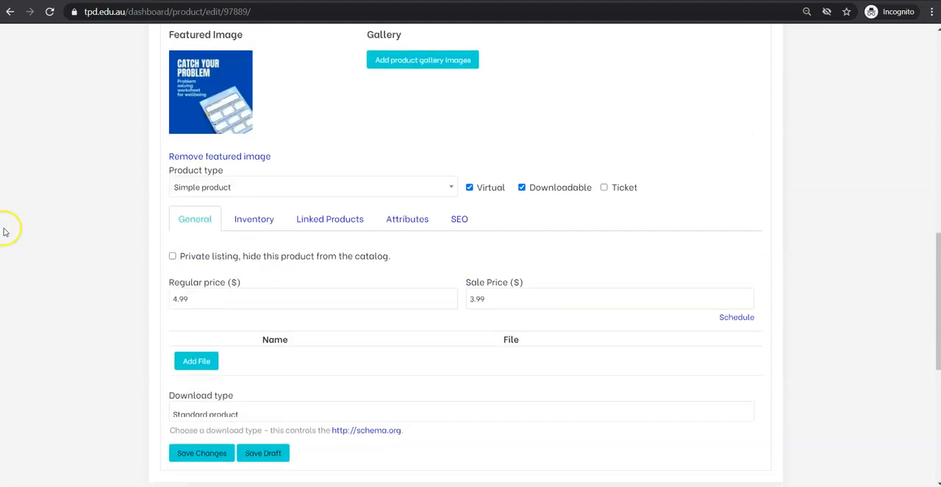
- Add a downloadable file entry and name it CYP Catch Your Problem Wellbeing Tool, copied from the product name
{"action": "left_click", "coordinate": [201, 359]}
{"action": "left_click", "coordinate": [252, 358]}
{"action": "scroll", "coordinate": [254, 358], "scroll_direction": "up", "scroll_amount": 8}
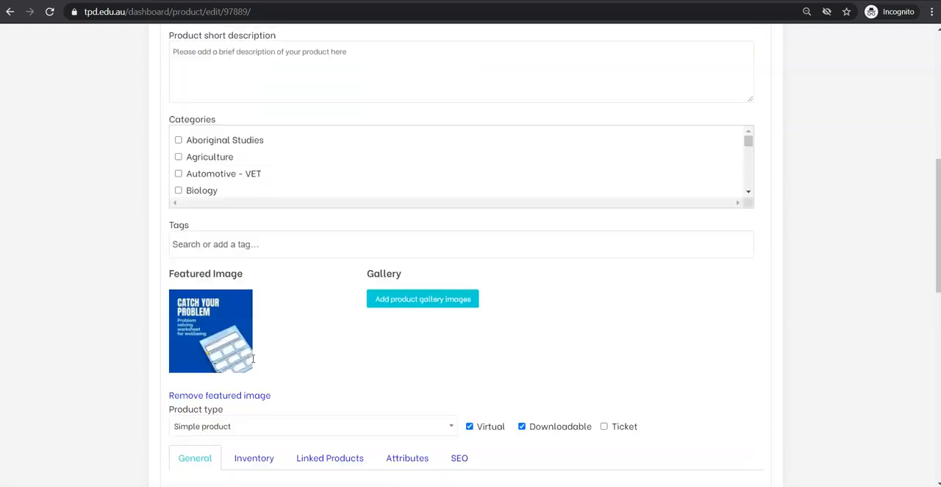
{"action": "left_click_drag", "start_coordinate": [311, 301], "coordinate": [158, 288]}
{"action": "key", "text": "ctrl+c"}
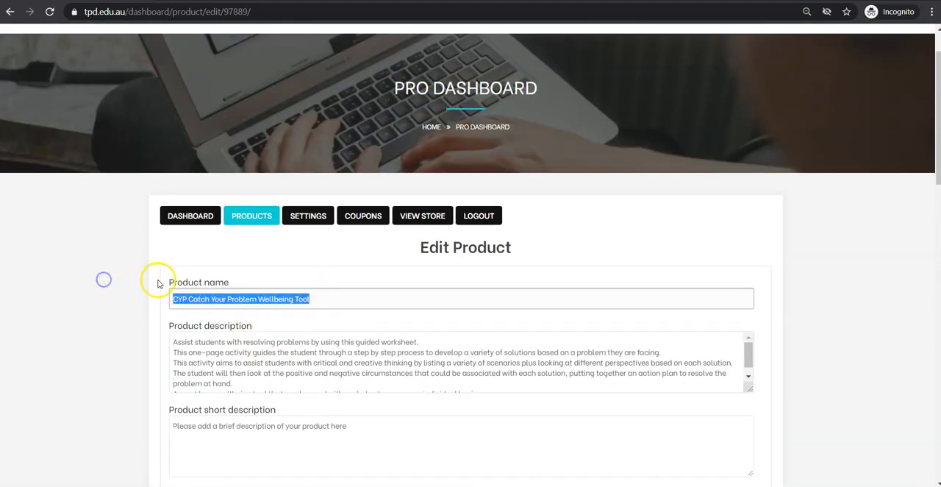
{"action": "scroll", "coordinate": [158, 283], "scroll_direction": "down", "scroll_amount": 8}
{"action": "left_click", "coordinate": [279, 296]}
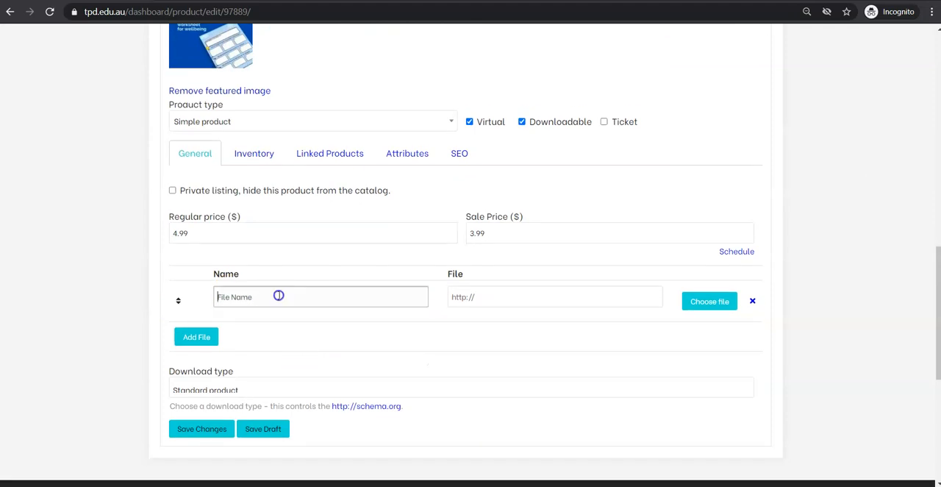
{"action": "key", "text": "ctrl+v"}
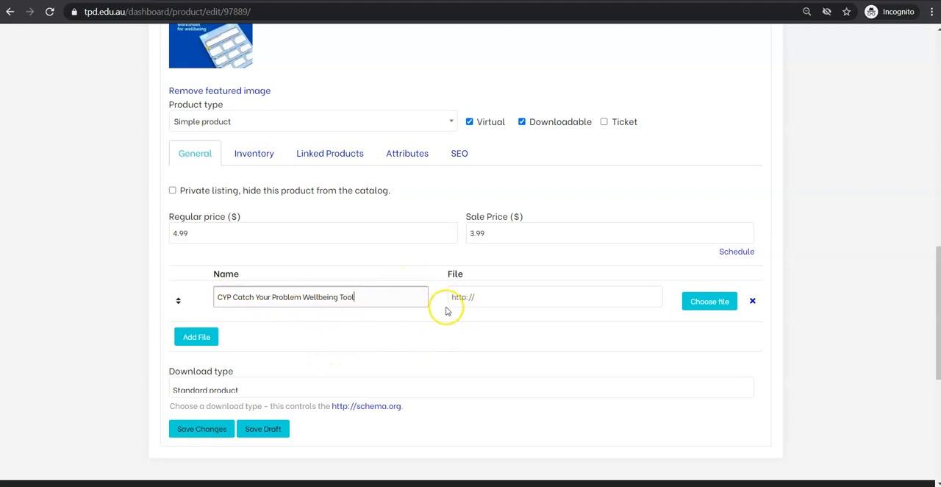
- Attach CYP-Catch-Your-Problem-spslbo.pdf from the media library to the downloadable file entry
{"action": "left_click", "coordinate": [704, 307]}
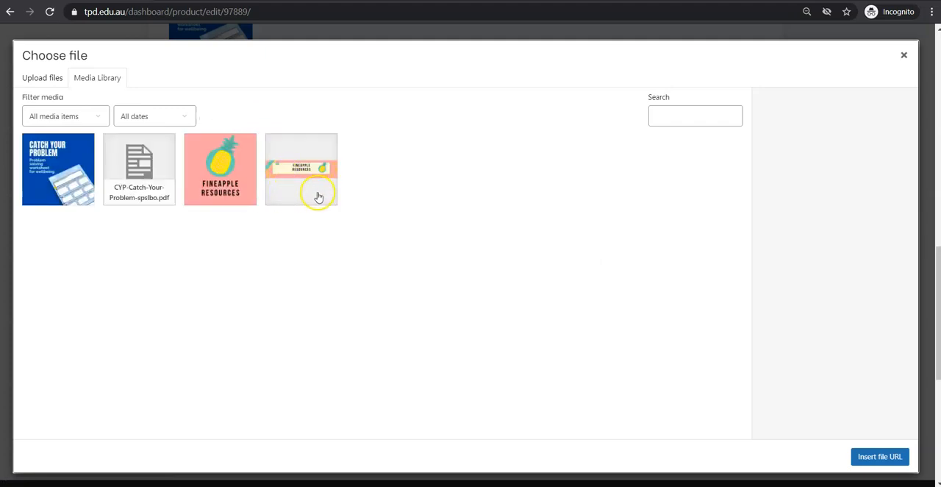
{"action": "left_click", "coordinate": [133, 185]}
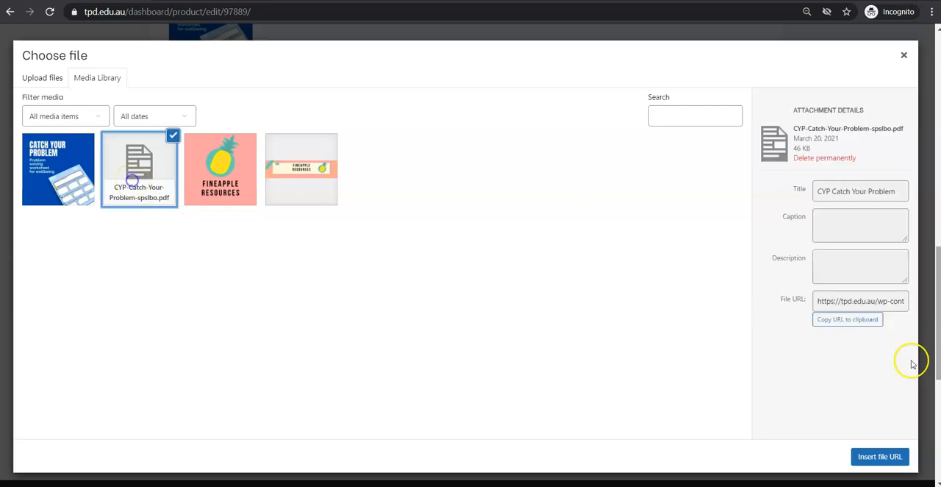
{"action": "left_click", "coordinate": [879, 457]}
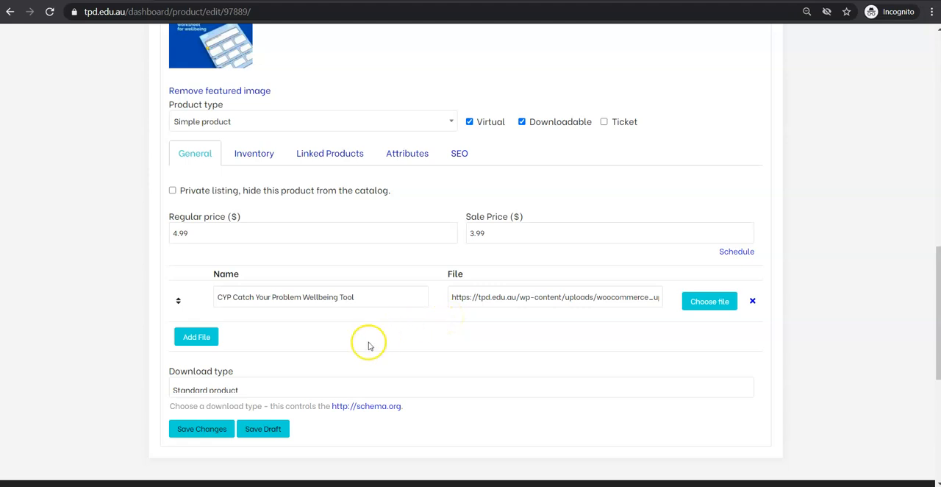
- Check the product's inventory, linked products, attributes and SEO settings, including the SEO title, description and keywords
{"action": "left_click", "coordinate": [248, 155]}
{"action": "left_click", "coordinate": [319, 153]}
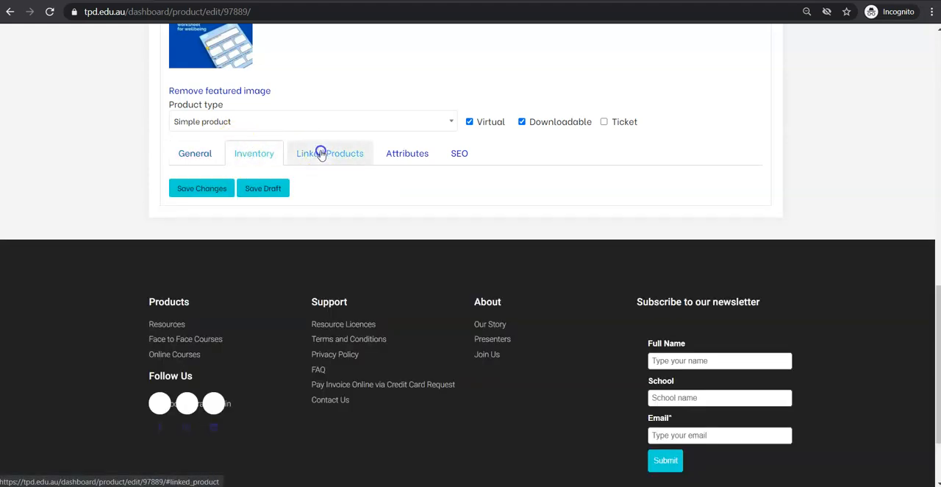
{"action": "left_click", "coordinate": [393, 153]}
{"action": "left_click", "coordinate": [458, 153]}
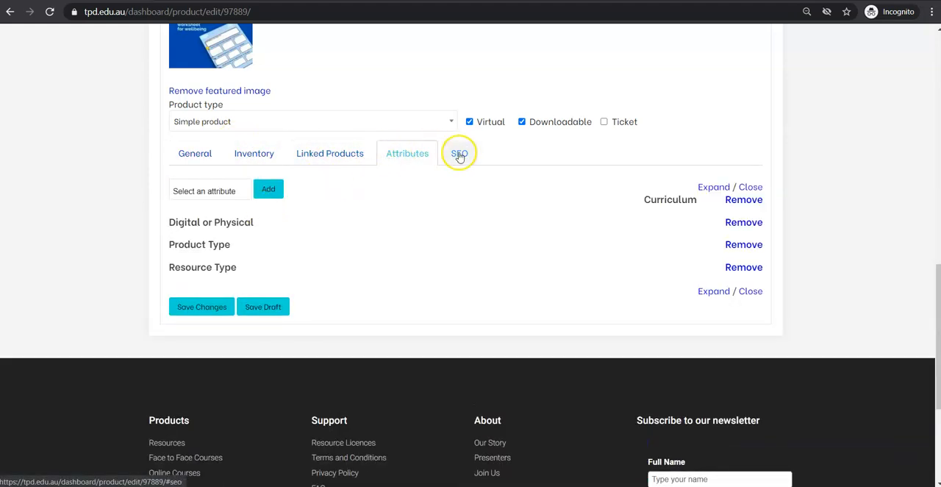
{"action": "scroll", "coordinate": [283, 314], "scroll_direction": "down", "scroll_amount": 2}
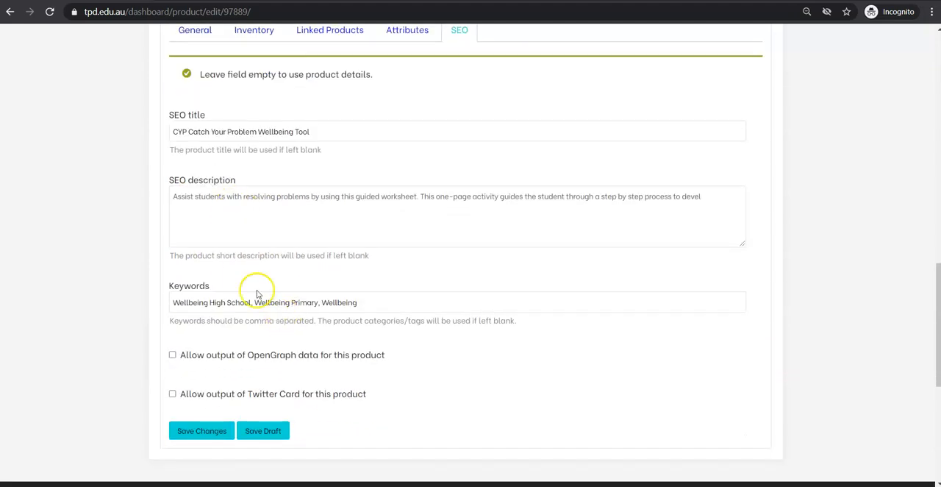
{"action": "scroll", "coordinate": [547, 388], "scroll_direction": "up", "scroll_amount": 3}
{"action": "scroll", "coordinate": [546, 388], "scroll_direction": "up", "scroll_amount": 1}
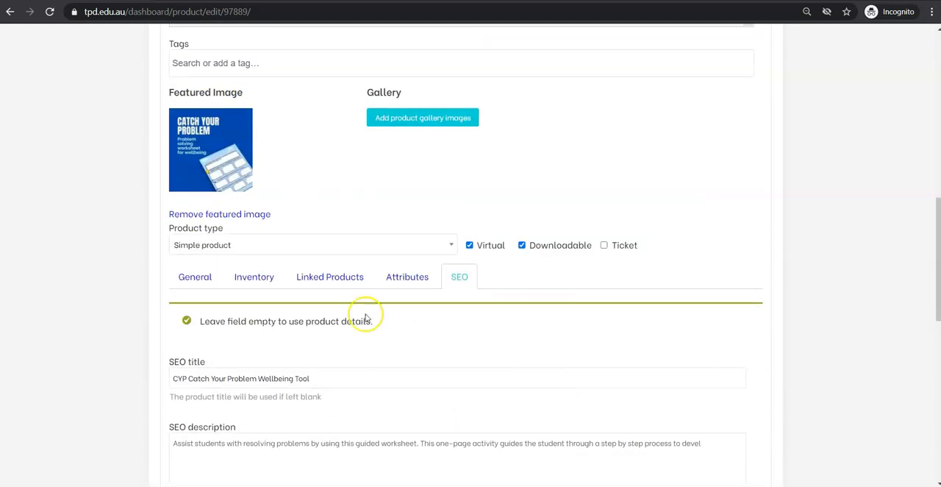
- Look at the up-sell and cross-sell options for linked products, and return to the general settings
{"action": "left_click", "coordinate": [313, 281]}
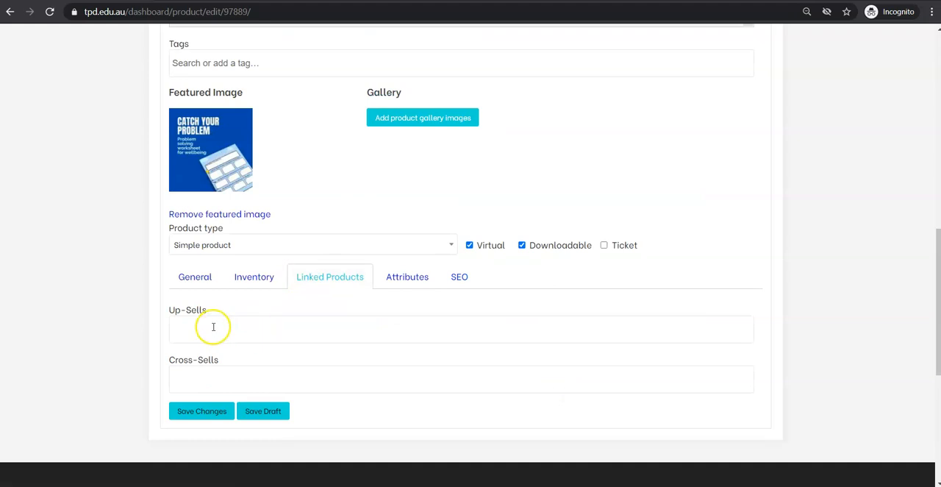
{"action": "left_click", "coordinate": [214, 326]}
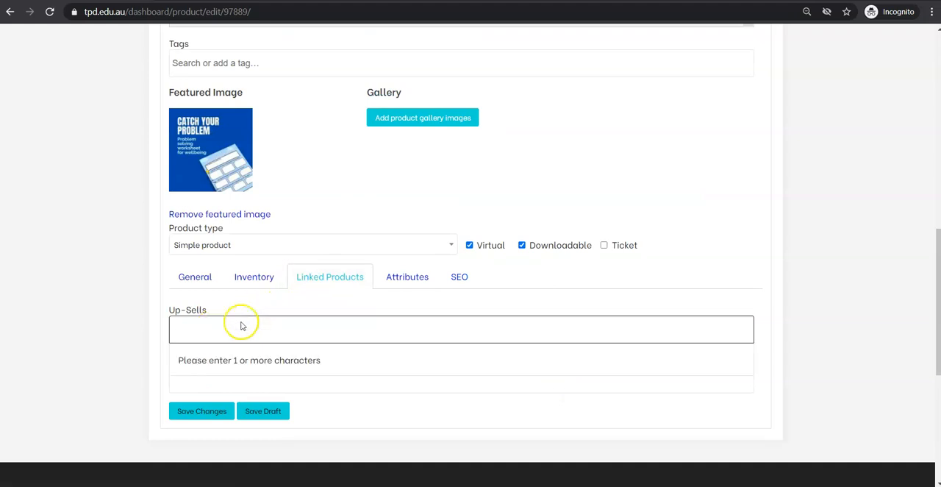
{"action": "left_click", "coordinate": [363, 316]}
{"action": "left_click", "coordinate": [195, 276]}
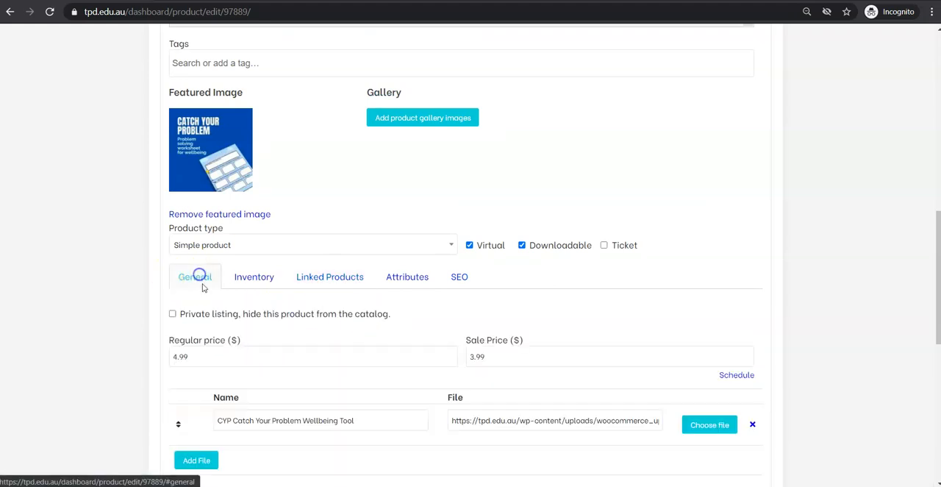
- Review the product's name, description, categories, featured image, Virtual and Downloadable options, prices and attached file
{"action": "scroll", "coordinate": [238, 276], "scroll_direction": "down", "scroll_amount": 1}
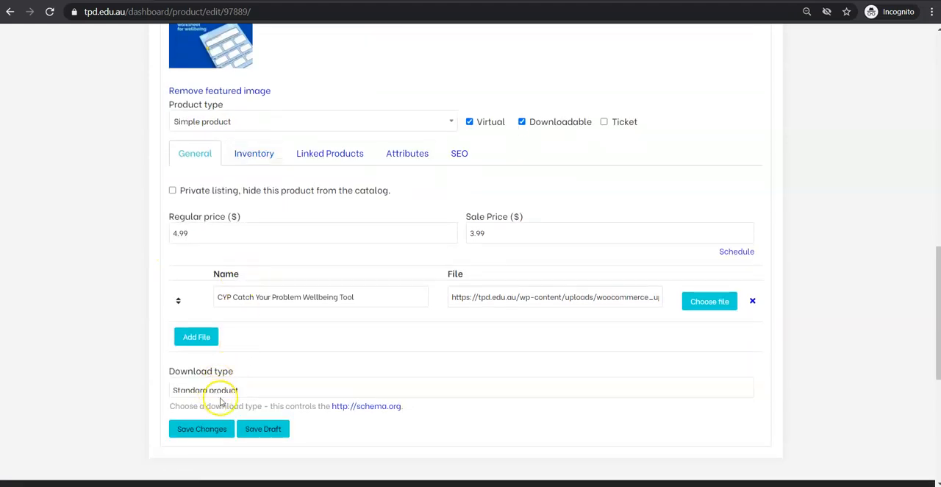
{"action": "scroll", "coordinate": [259, 390], "scroll_direction": "up", "scroll_amount": 5}
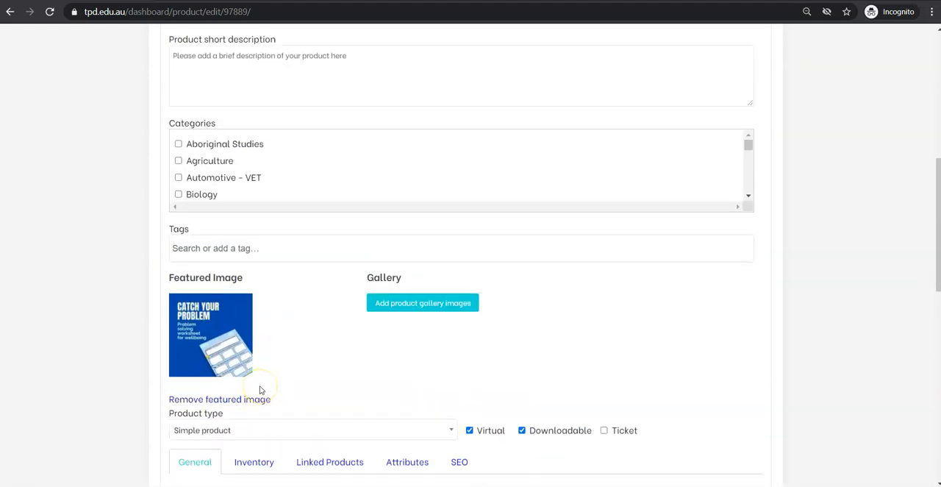
{"action": "scroll", "coordinate": [259, 390], "scroll_direction": "up", "scroll_amount": 3}
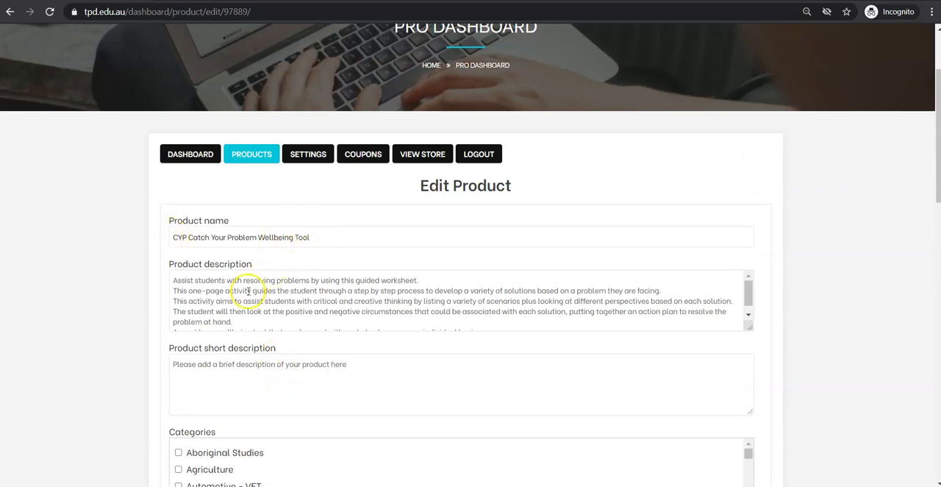
{"action": "scroll", "coordinate": [242, 311], "scroll_direction": "down", "scroll_amount": 1}
{"action": "scroll", "coordinate": [120, 353], "scroll_direction": "down", "scroll_amount": 3}
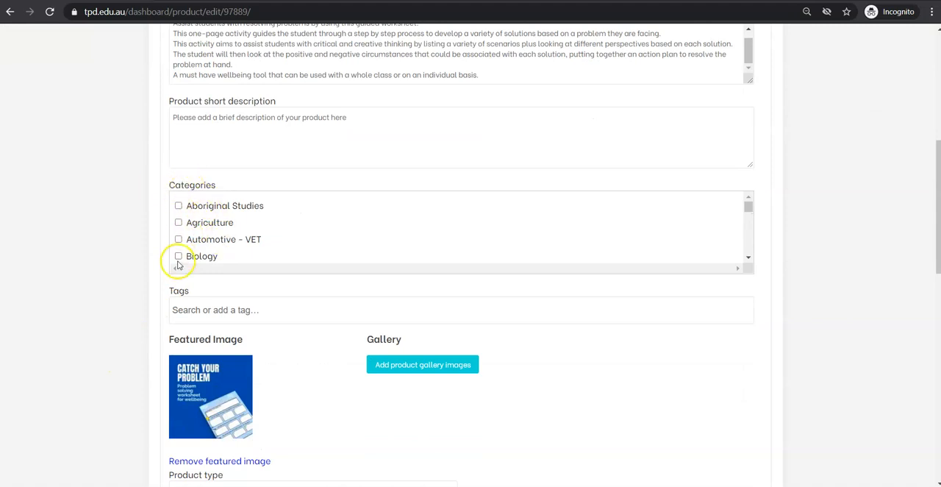
{"action": "scroll", "coordinate": [290, 308], "scroll_direction": "down", "scroll_amount": 3}
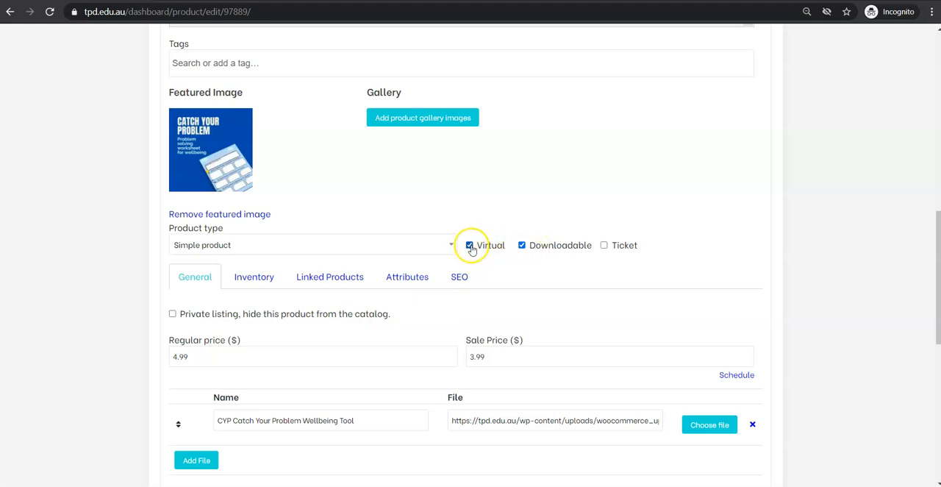
{"action": "left_click", "coordinate": [547, 264]}
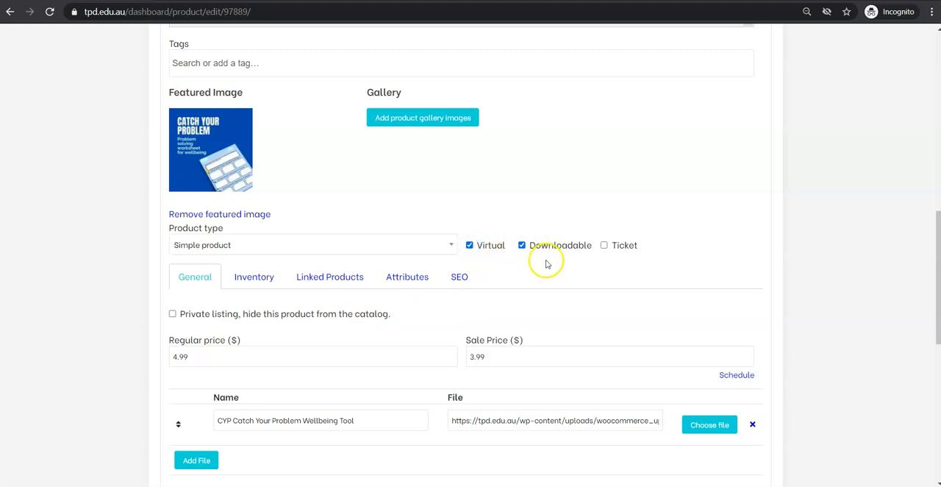
{"action": "scroll", "coordinate": [523, 248], "scroll_direction": "down", "scroll_amount": 1}
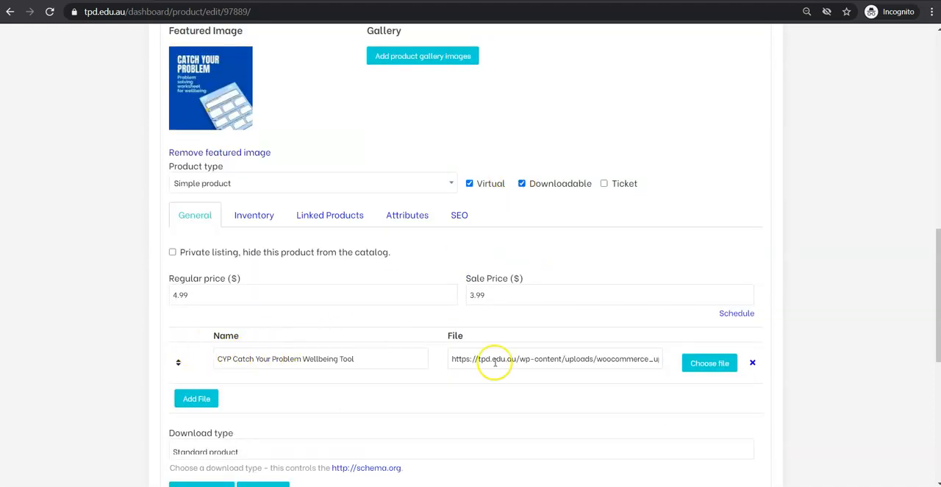
{"action": "scroll", "coordinate": [52, 340], "scroll_direction": "down", "scroll_amount": 3}
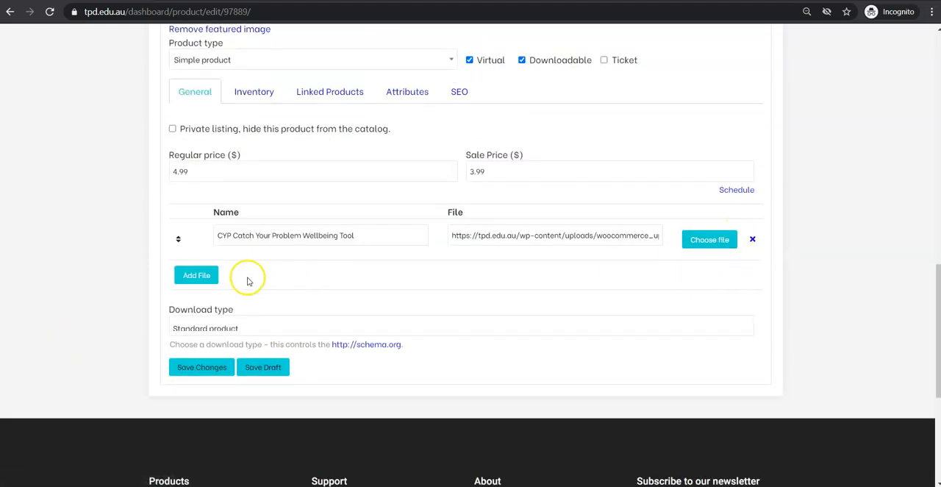
- Expand the Digital or Physical, Product Type and Resource Type attributes and check their values
{"action": "scroll", "coordinate": [303, 272], "scroll_direction": "up", "scroll_amount": 4}
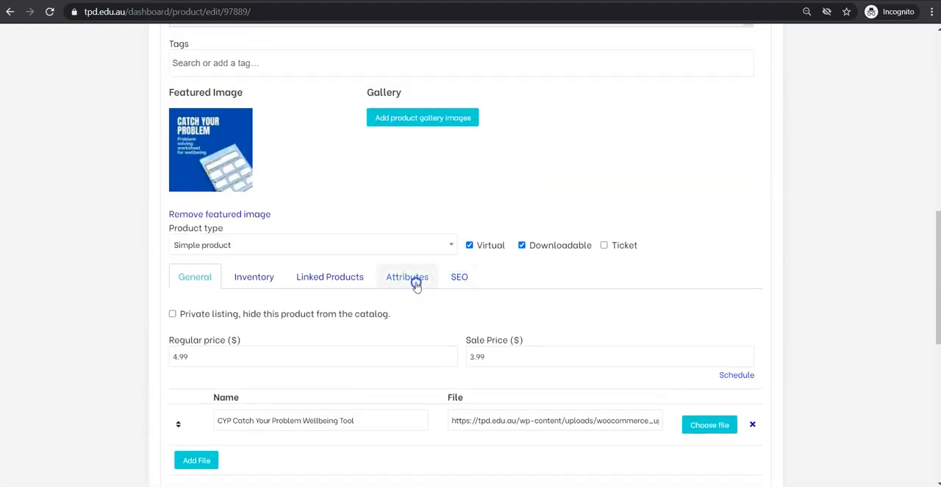
{"action": "left_click", "coordinate": [415, 284]}
{"action": "scroll", "coordinate": [353, 282], "scroll_direction": "down", "scroll_amount": 1}
{"action": "left_click", "coordinate": [293, 285]}
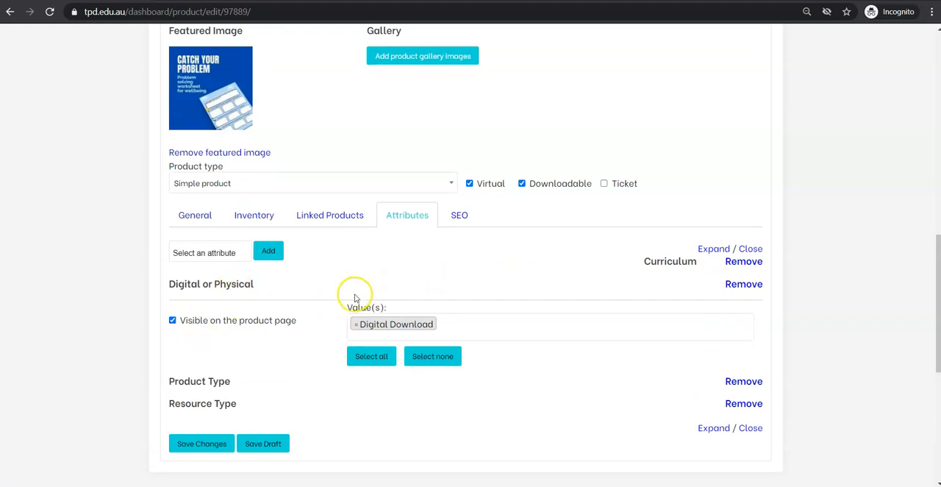
{"action": "scroll", "coordinate": [309, 291], "scroll_direction": "down", "scroll_amount": 1}
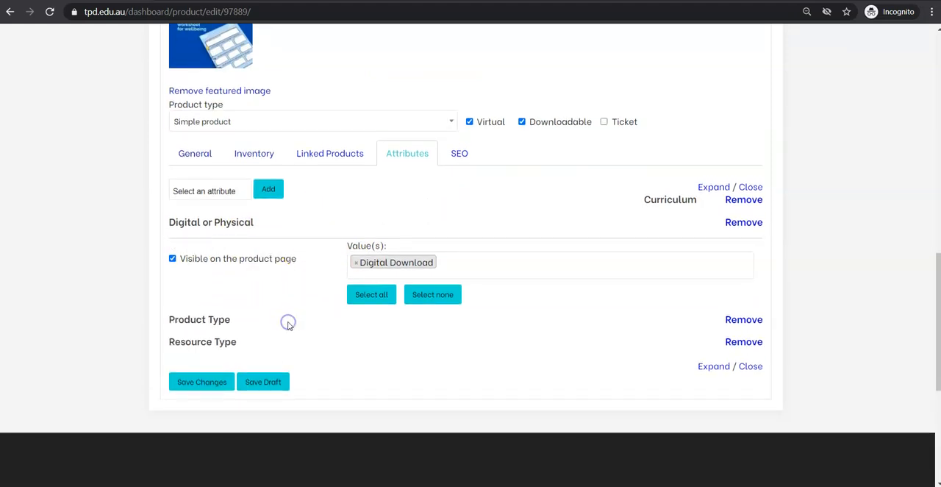
{"action": "left_click", "coordinate": [288, 323]}
{"action": "scroll", "coordinate": [279, 368], "scroll_direction": "down", "scroll_amount": 1}
{"action": "left_click", "coordinate": [279, 366]}
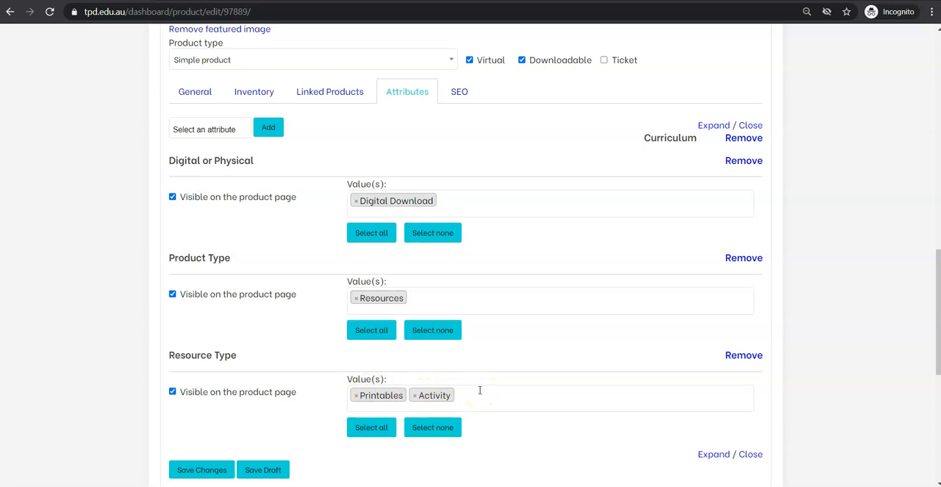
- Save the product changes to submit it for review, and check its status among the dashboard's recent products
{"action": "left_click", "coordinate": [201, 469]}
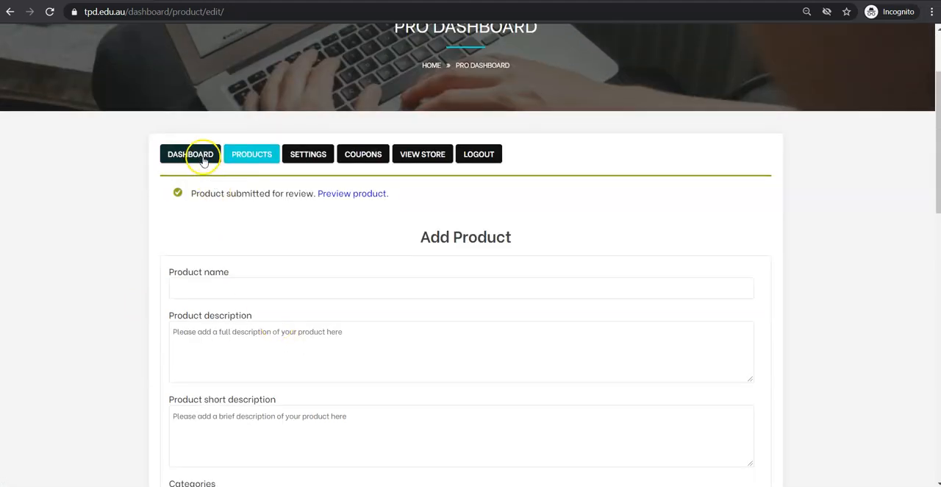
{"action": "left_click", "coordinate": [204, 161]}
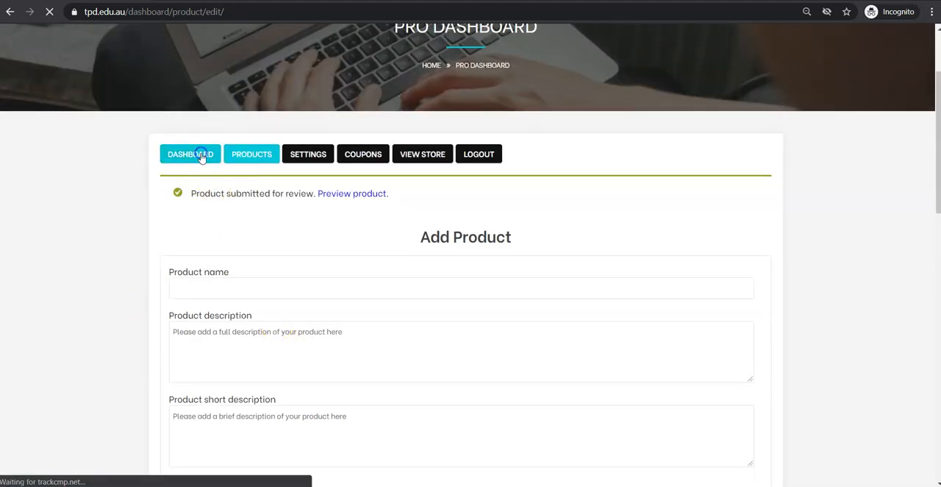
{"action": "scroll", "coordinate": [406, 291], "scroll_direction": "down", "scroll_amount": 1}
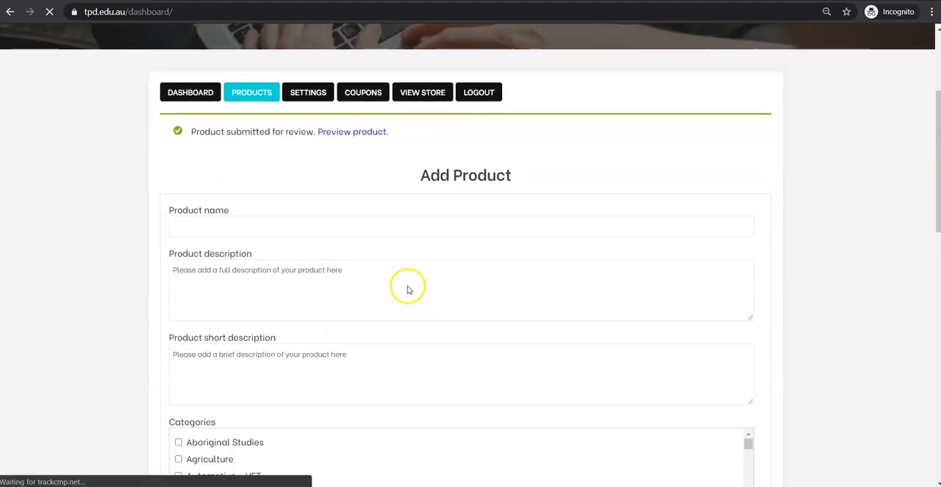
{"action": "scroll", "coordinate": [408, 285], "scroll_direction": "down", "scroll_amount": 5}
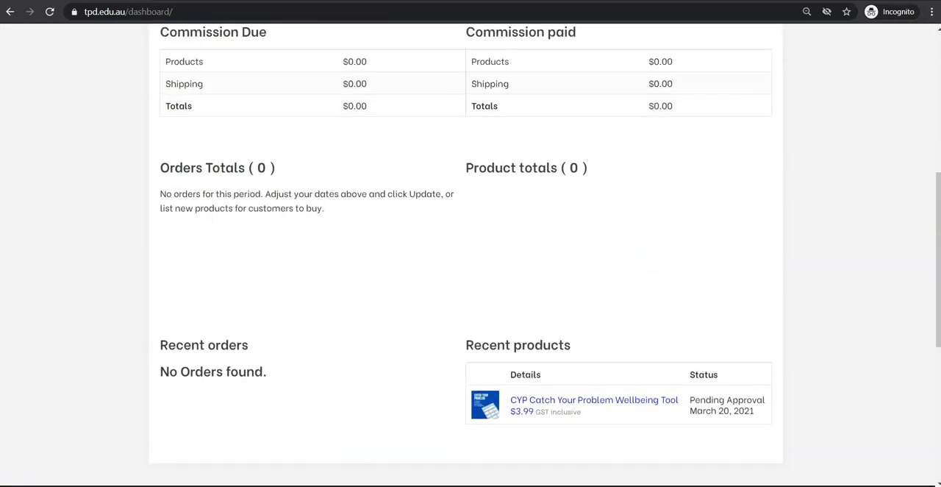
{"action": "scroll", "coordinate": [503, 299], "scroll_direction": "down", "scroll_amount": 1}
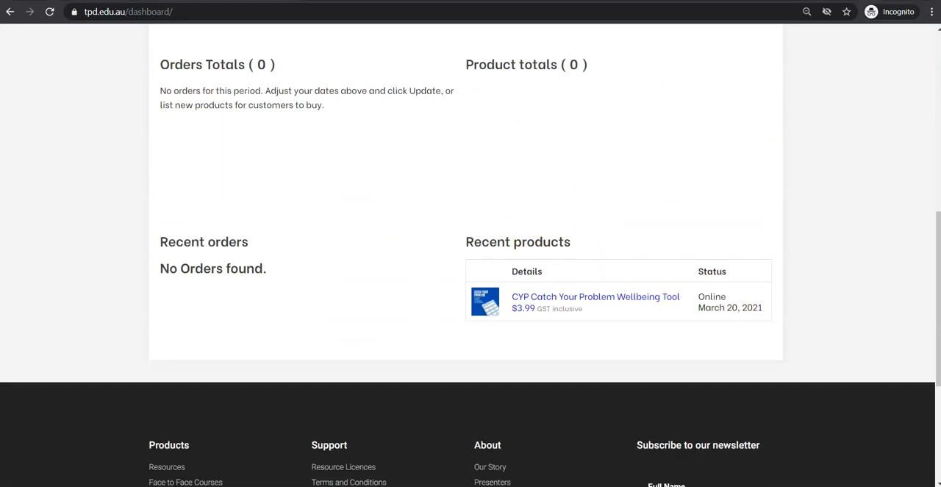
- Open the CYP Catch Your Problem Wellbeing Tool store page in a new tab and view its product list entry
{"action": "right_click", "coordinate": [610, 296]}
{"action": "left_click", "coordinate": [643, 305]}
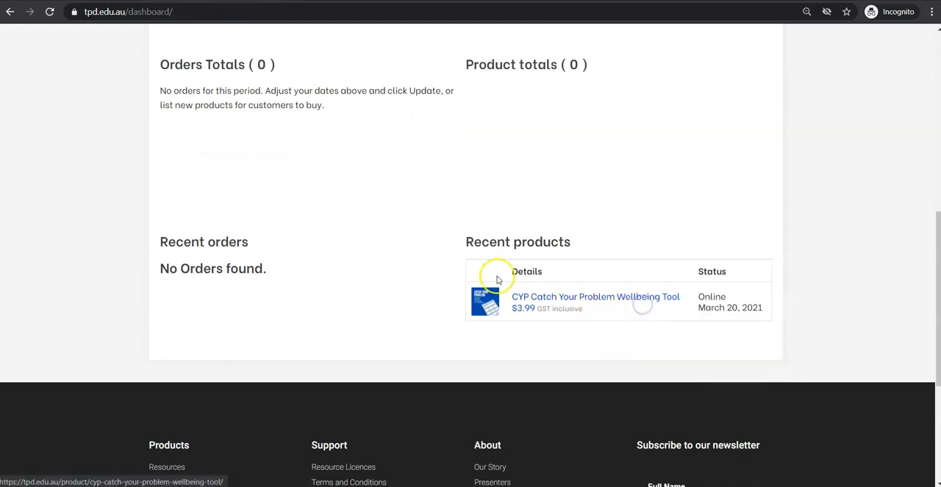
{"action": "scroll", "coordinate": [414, 287], "scroll_direction": "up", "scroll_amount": 3}
{"action": "scroll", "coordinate": [414, 290], "scroll_direction": "up", "scroll_amount": 2}
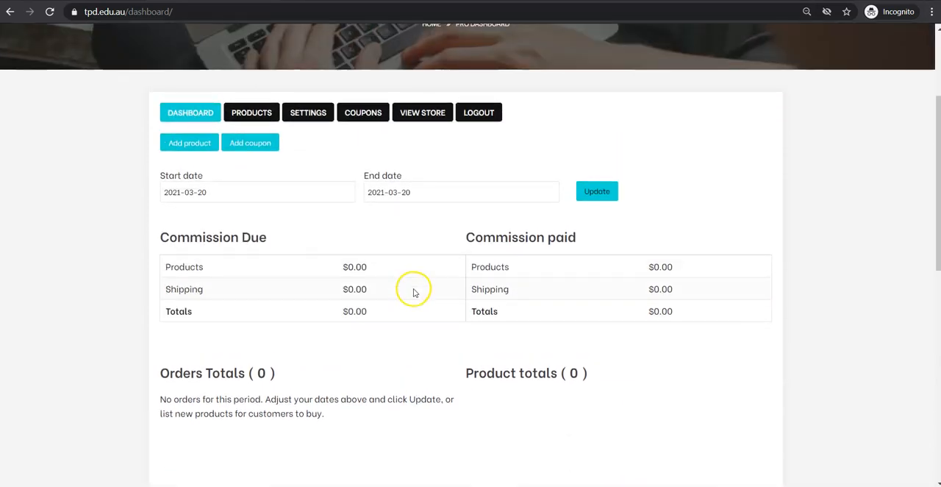
{"action": "scroll", "coordinate": [342, 228], "scroll_direction": "up", "scroll_amount": 2}
{"action": "left_click", "coordinate": [245, 236]}
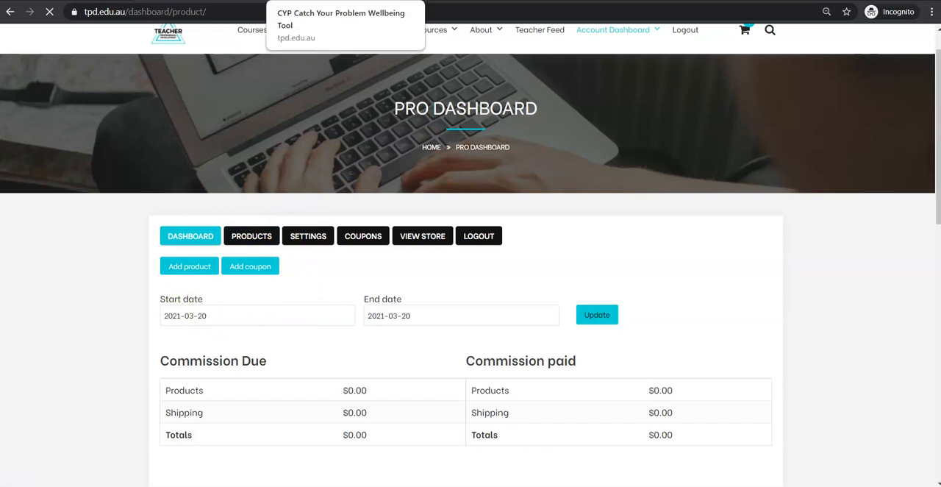
{"action": "scroll", "coordinate": [422, 253], "scroll_direction": "down", "scroll_amount": 2}
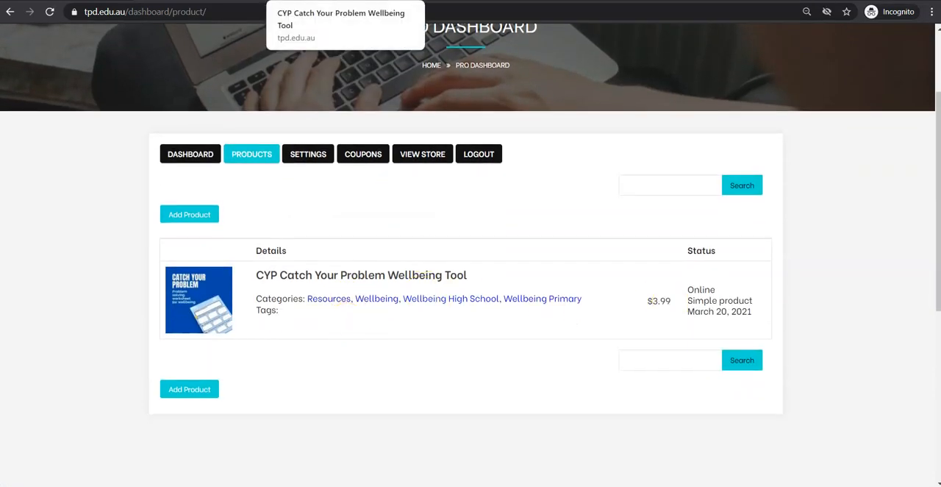
- Review the product's store page, including its image, price, categories and description
{"action": "left_click", "coordinate": [324, 1]}
{"action": "scroll", "coordinate": [274, 228], "scroll_direction": "down", "scroll_amount": 2}
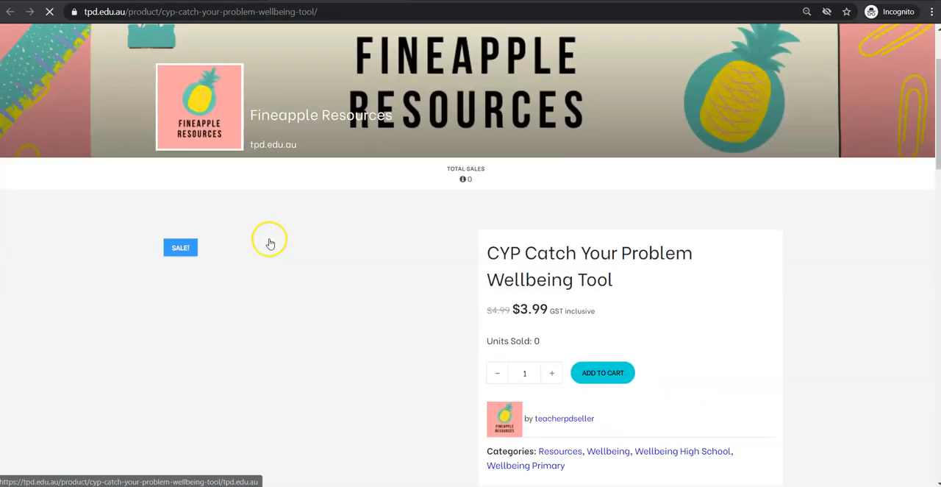
{"action": "scroll", "coordinate": [428, 142], "scroll_direction": "down", "scroll_amount": 2}
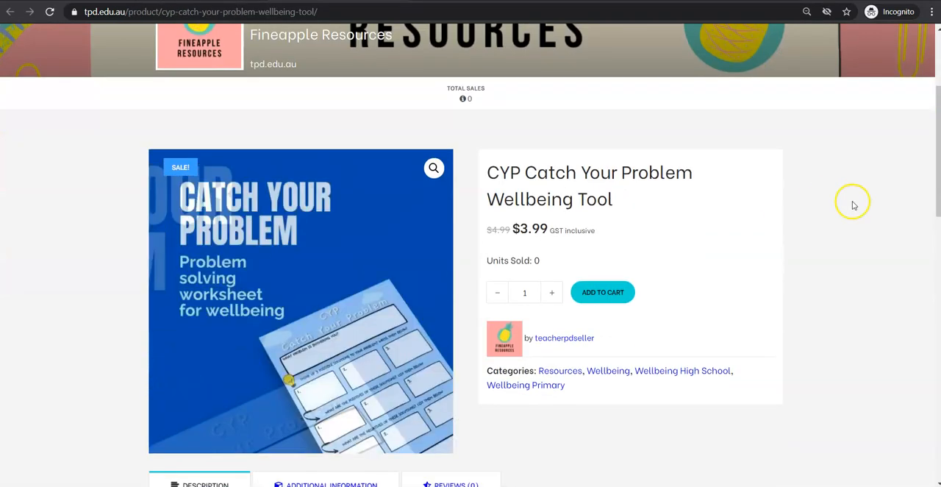
{"action": "scroll", "coordinate": [830, 169], "scroll_direction": "down", "scroll_amount": 2}
{"action": "scroll", "coordinate": [477, 305], "scroll_direction": "down", "scroll_amount": 3}
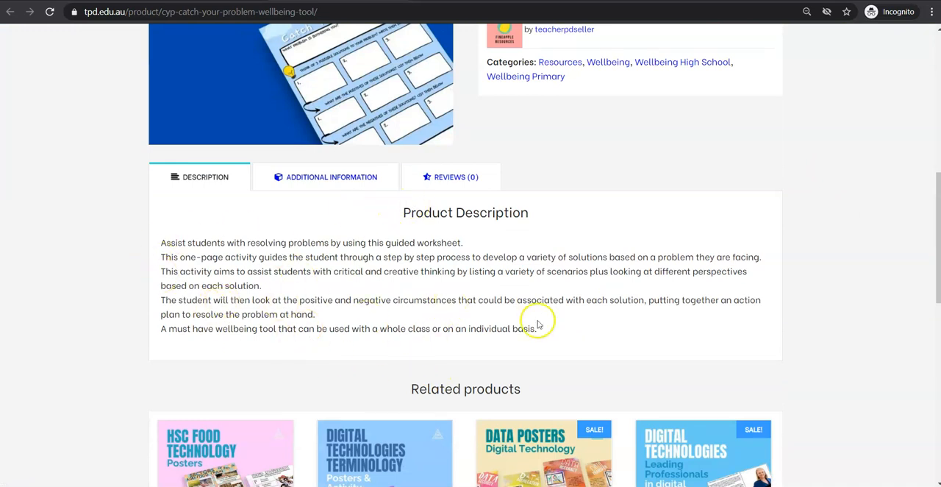
{"action": "scroll", "coordinate": [538, 325], "scroll_direction": "up", "scroll_amount": 3}
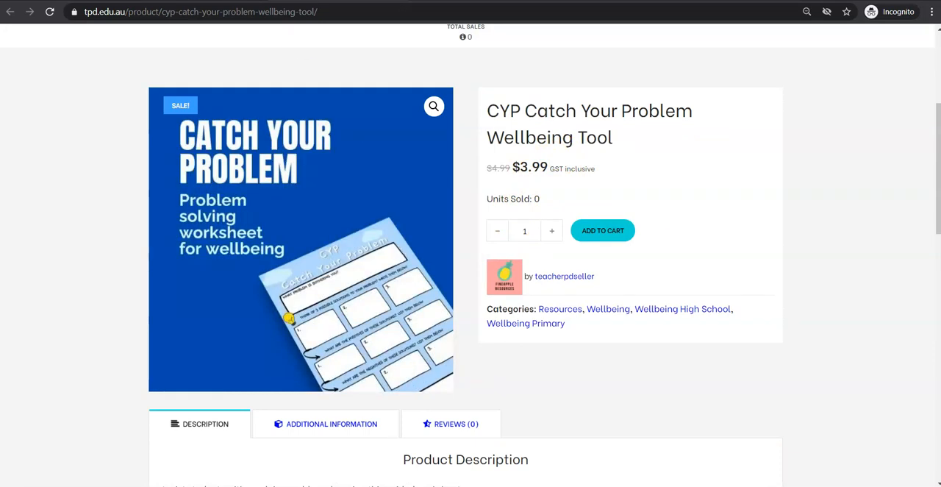
- Return to the vendor dashboard and examine the date range, commission, order totals and product totals
{"action": "key", "text": "ctrl+shift+Tab"}
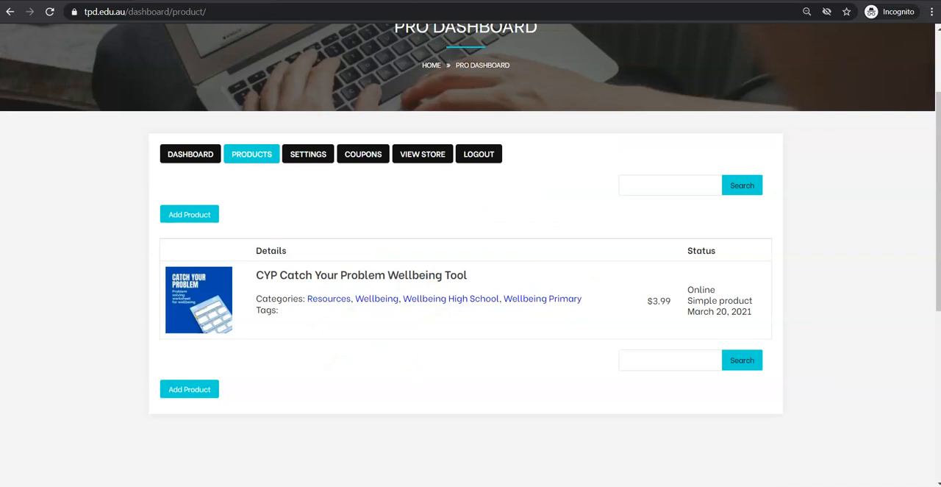
{"action": "left_click", "coordinate": [173, 154]}
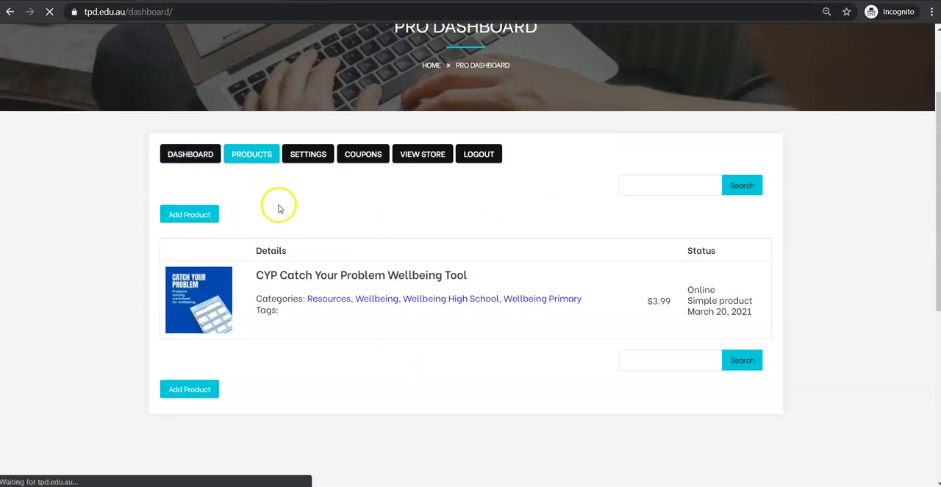
{"action": "scroll", "coordinate": [275, 207], "scroll_direction": "down", "scroll_amount": 1}
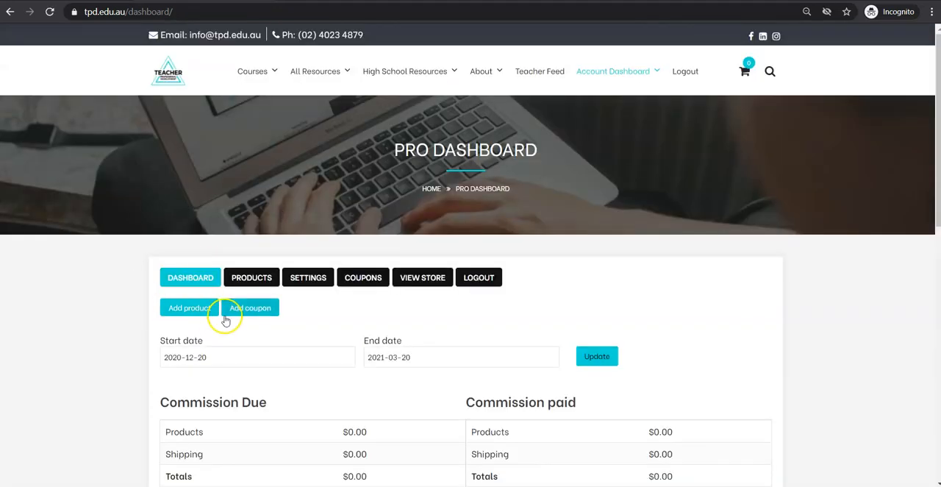
{"action": "scroll", "coordinate": [225, 320], "scroll_direction": "down", "scroll_amount": 1}
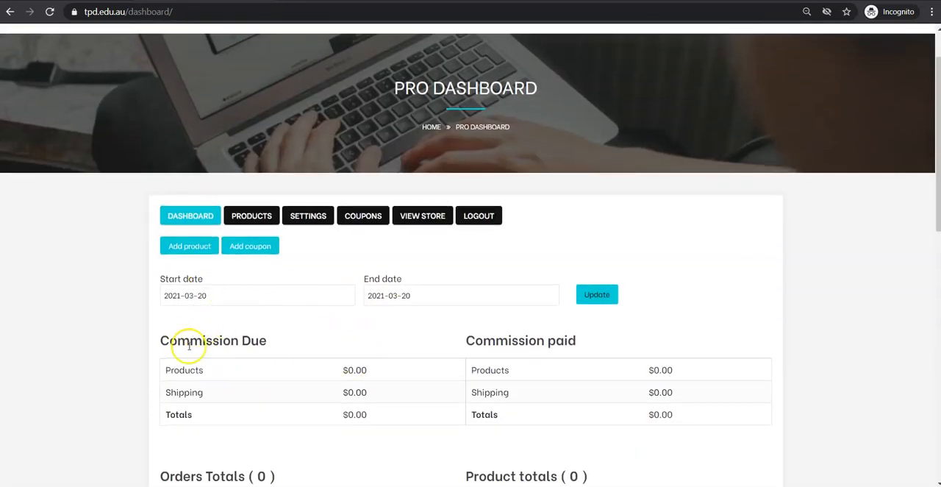
{"action": "scroll", "coordinate": [500, 338], "scroll_direction": "down", "scroll_amount": 2}
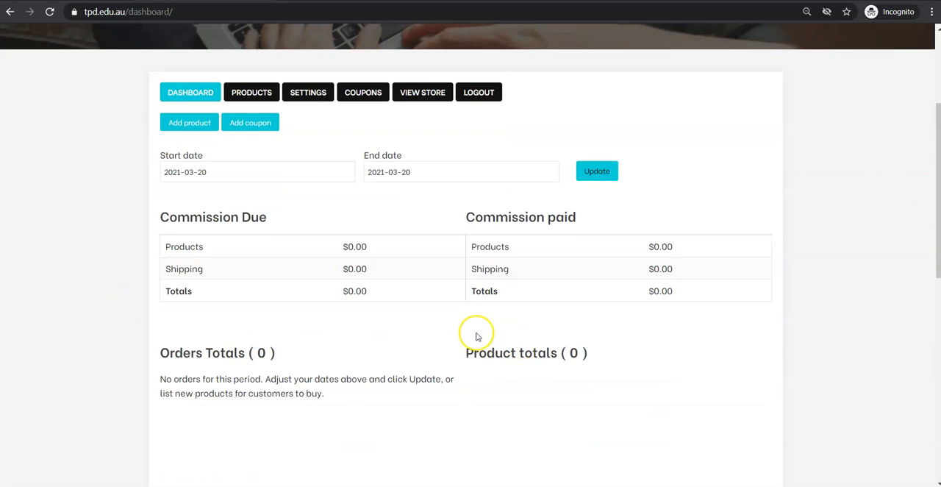
{"action": "scroll", "coordinate": [327, 367], "scroll_direction": "up", "scroll_amount": 1}
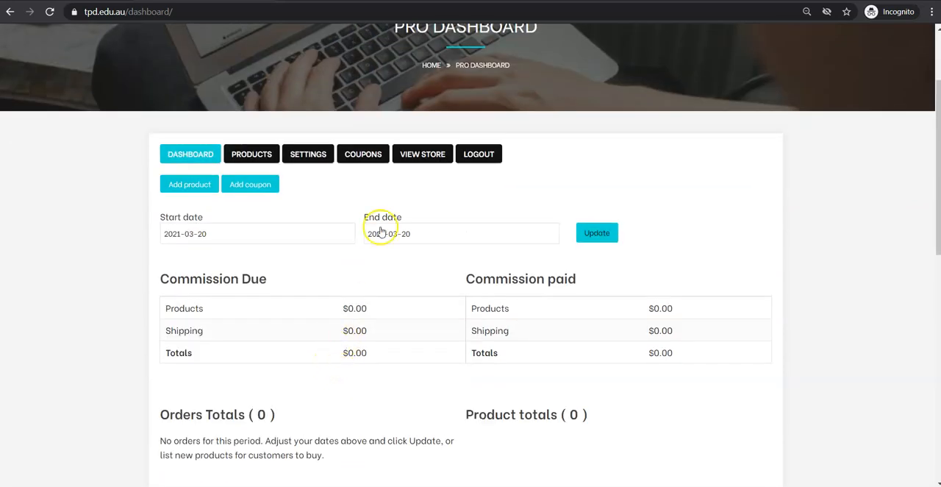